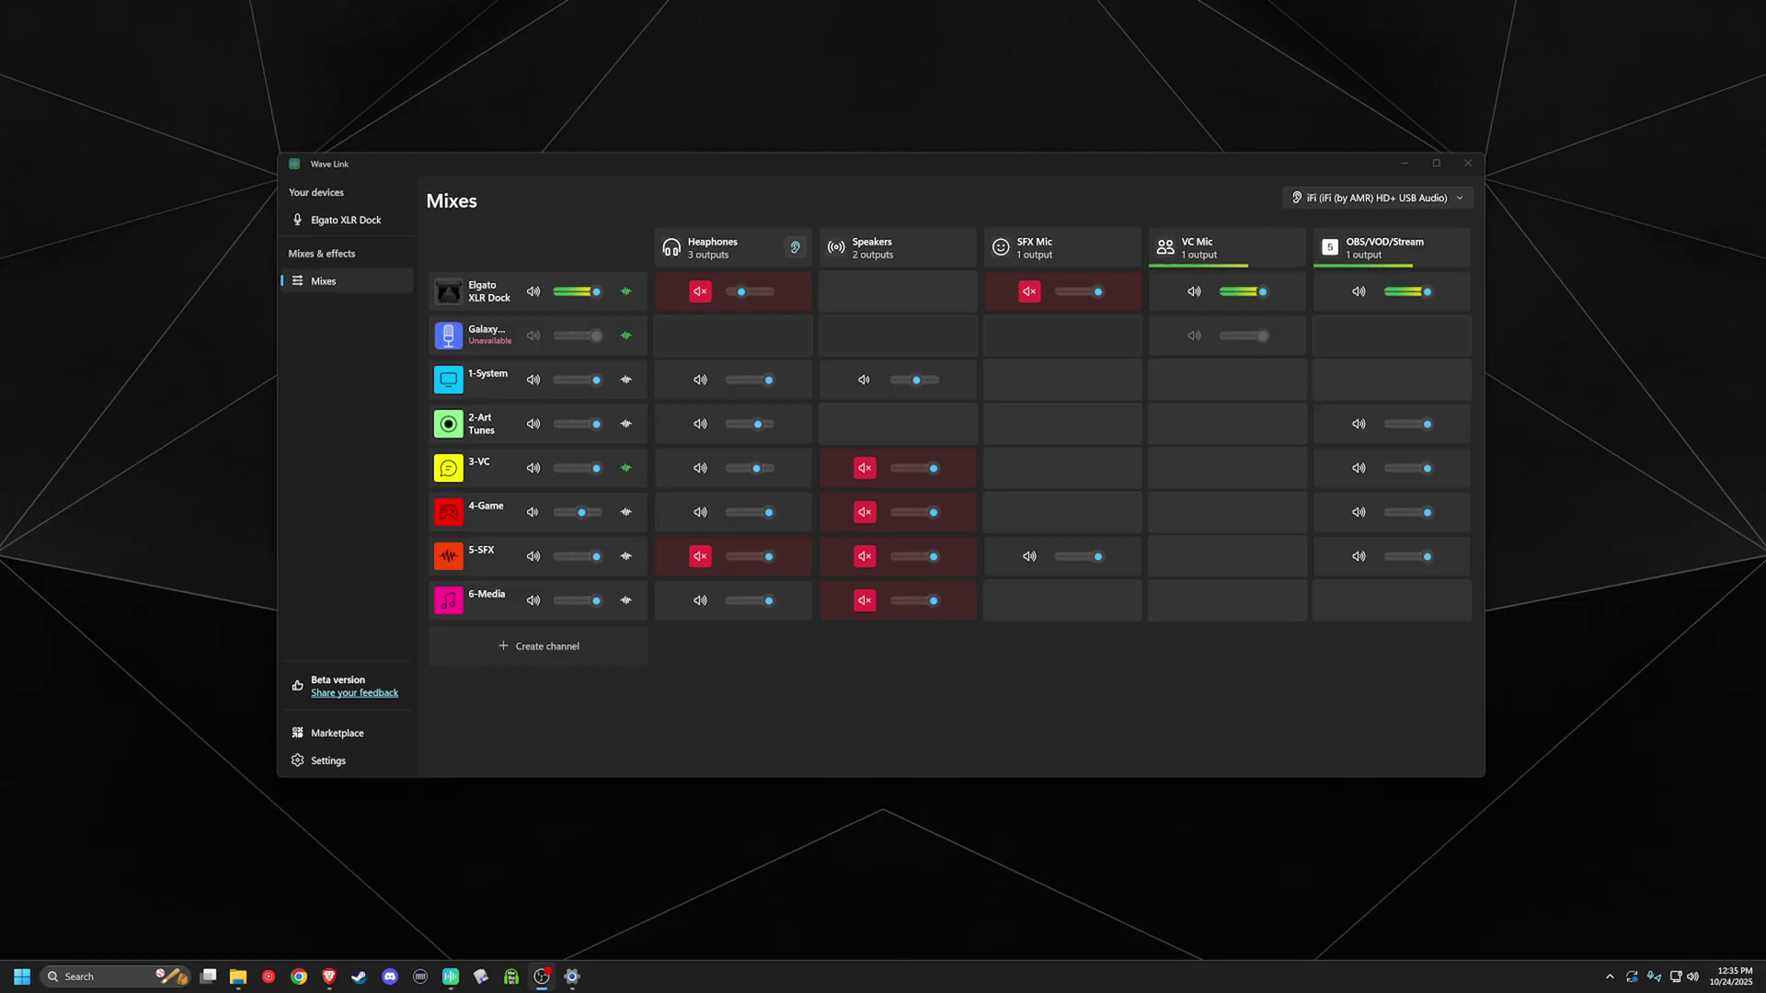
Move OBS Studio onto the screen over the Wave Link mixer with Super+Shift+Left.
key("super+shift+Left")
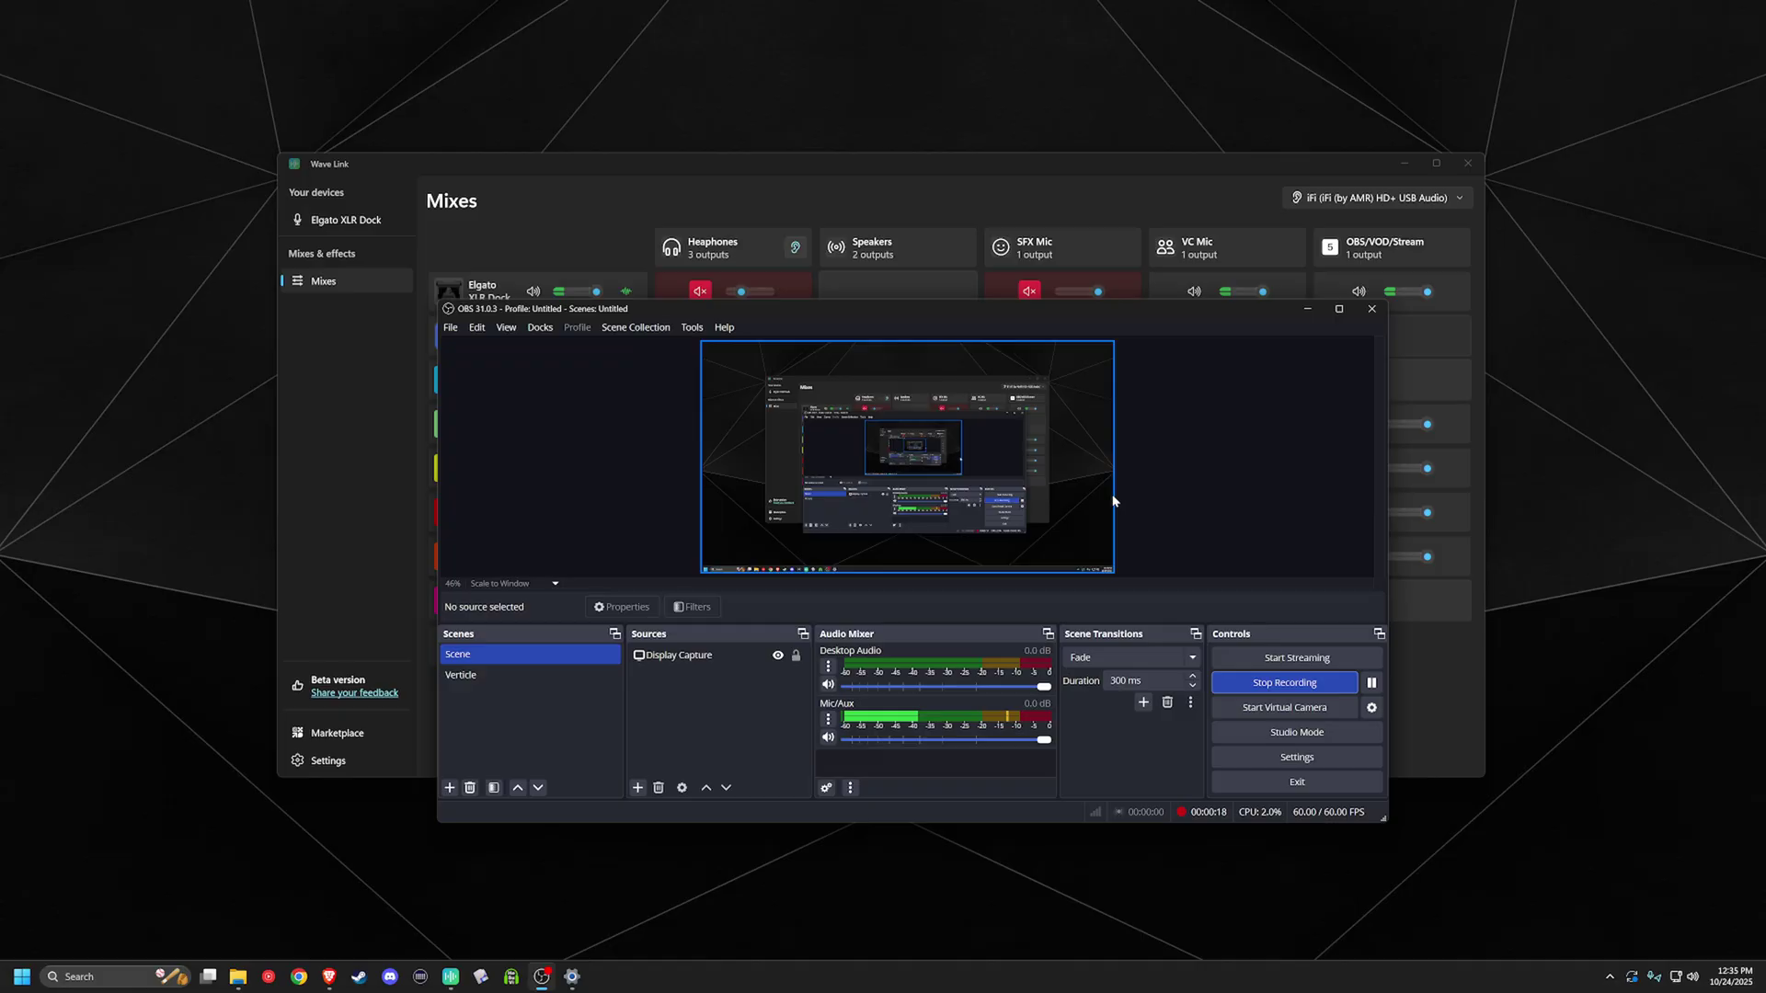
Disable the OBS canvas preview and place OBS lower left below the Wave Link mixer.
right_click(1226, 470)
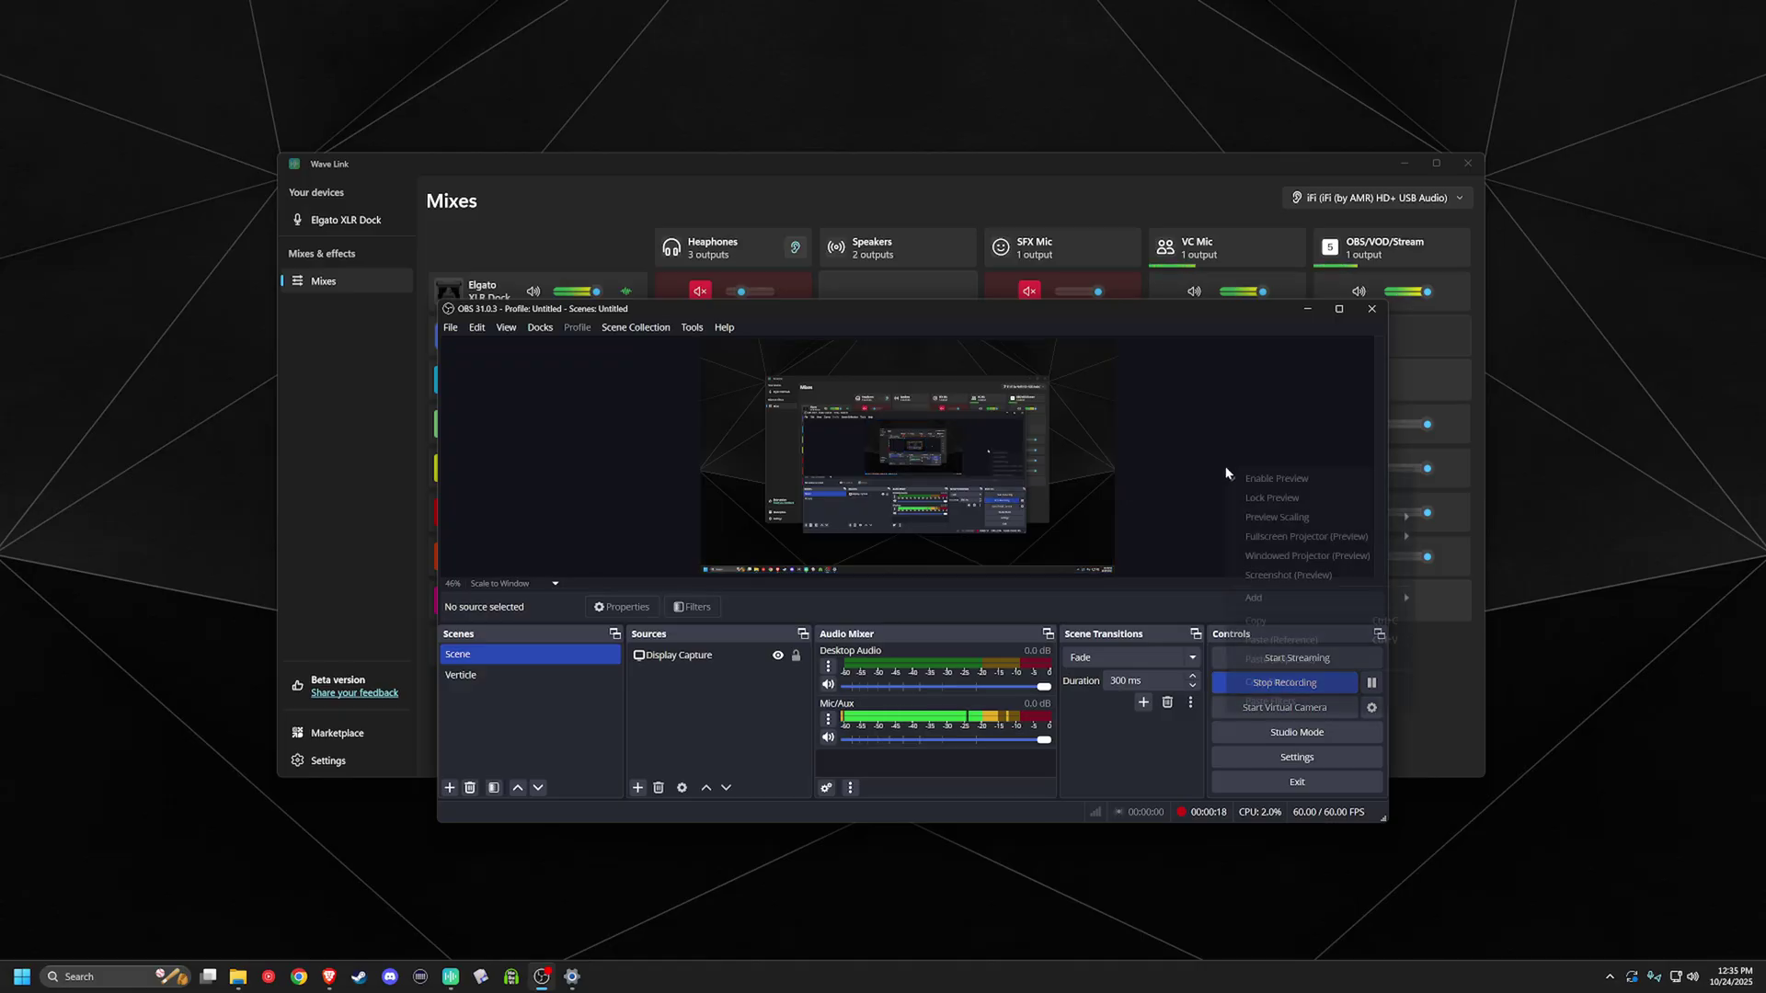
left_click(1293, 479)
left_click_drag(1014, 314, 647, 392)
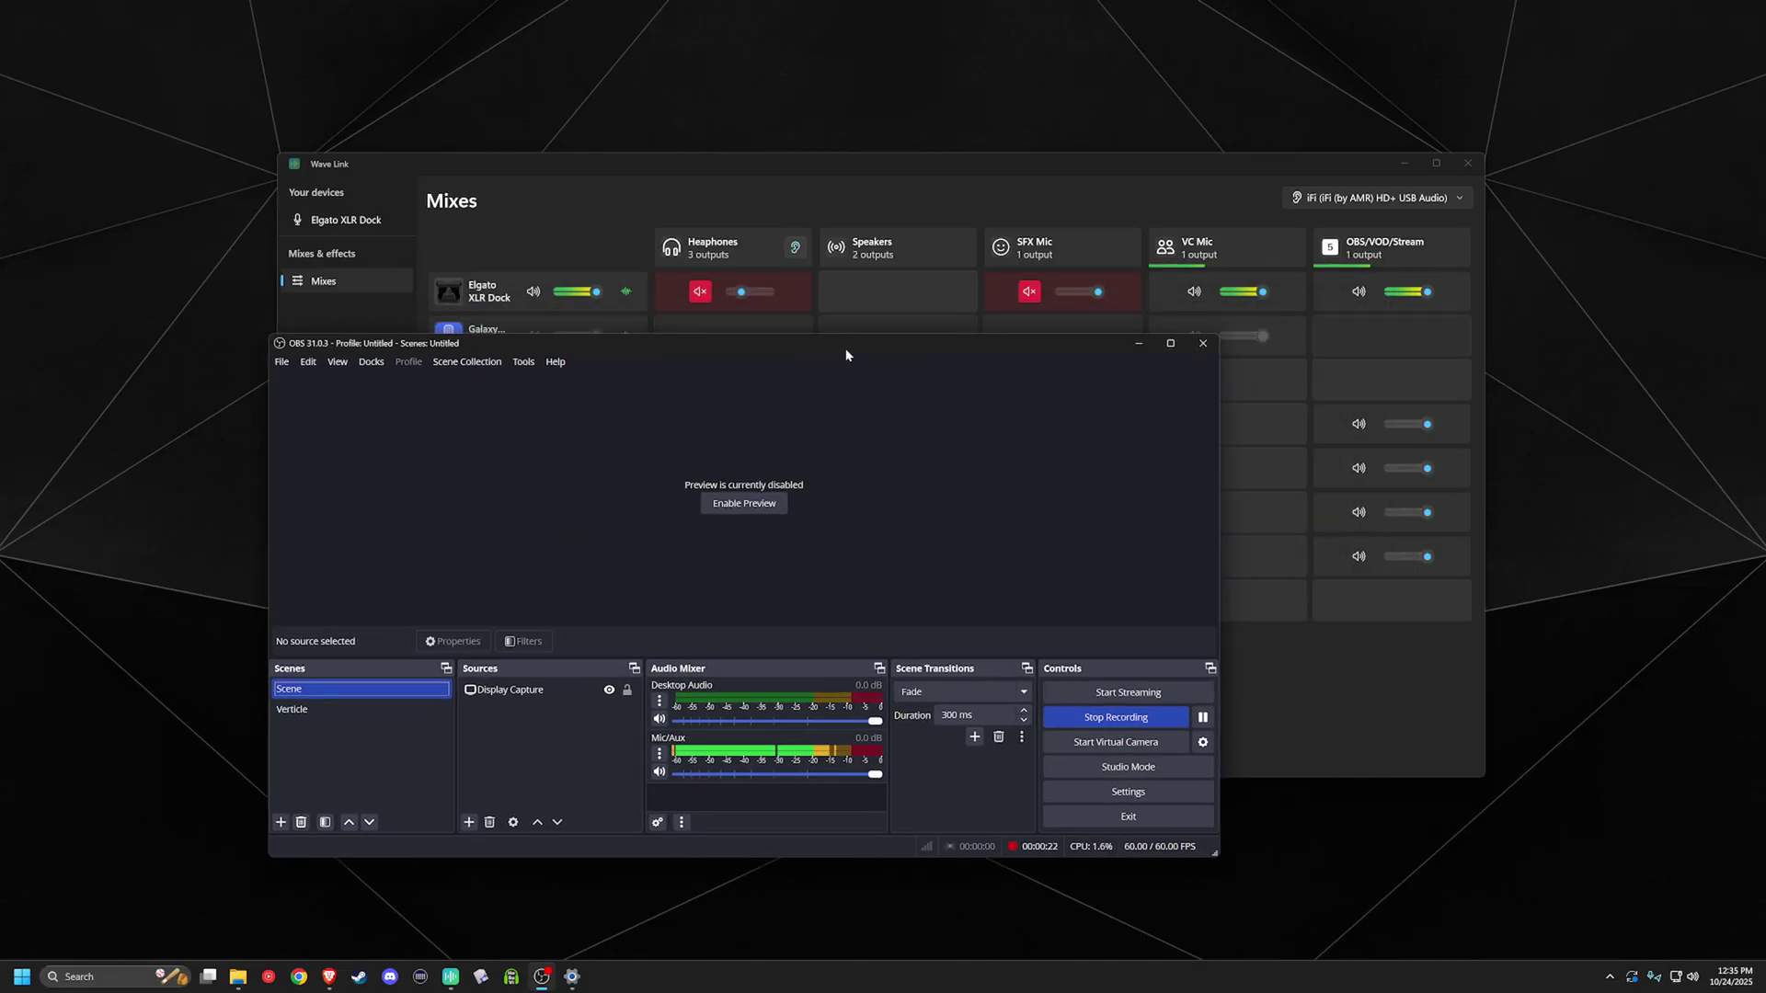
left_click_drag(802, 168, 1001, 93)
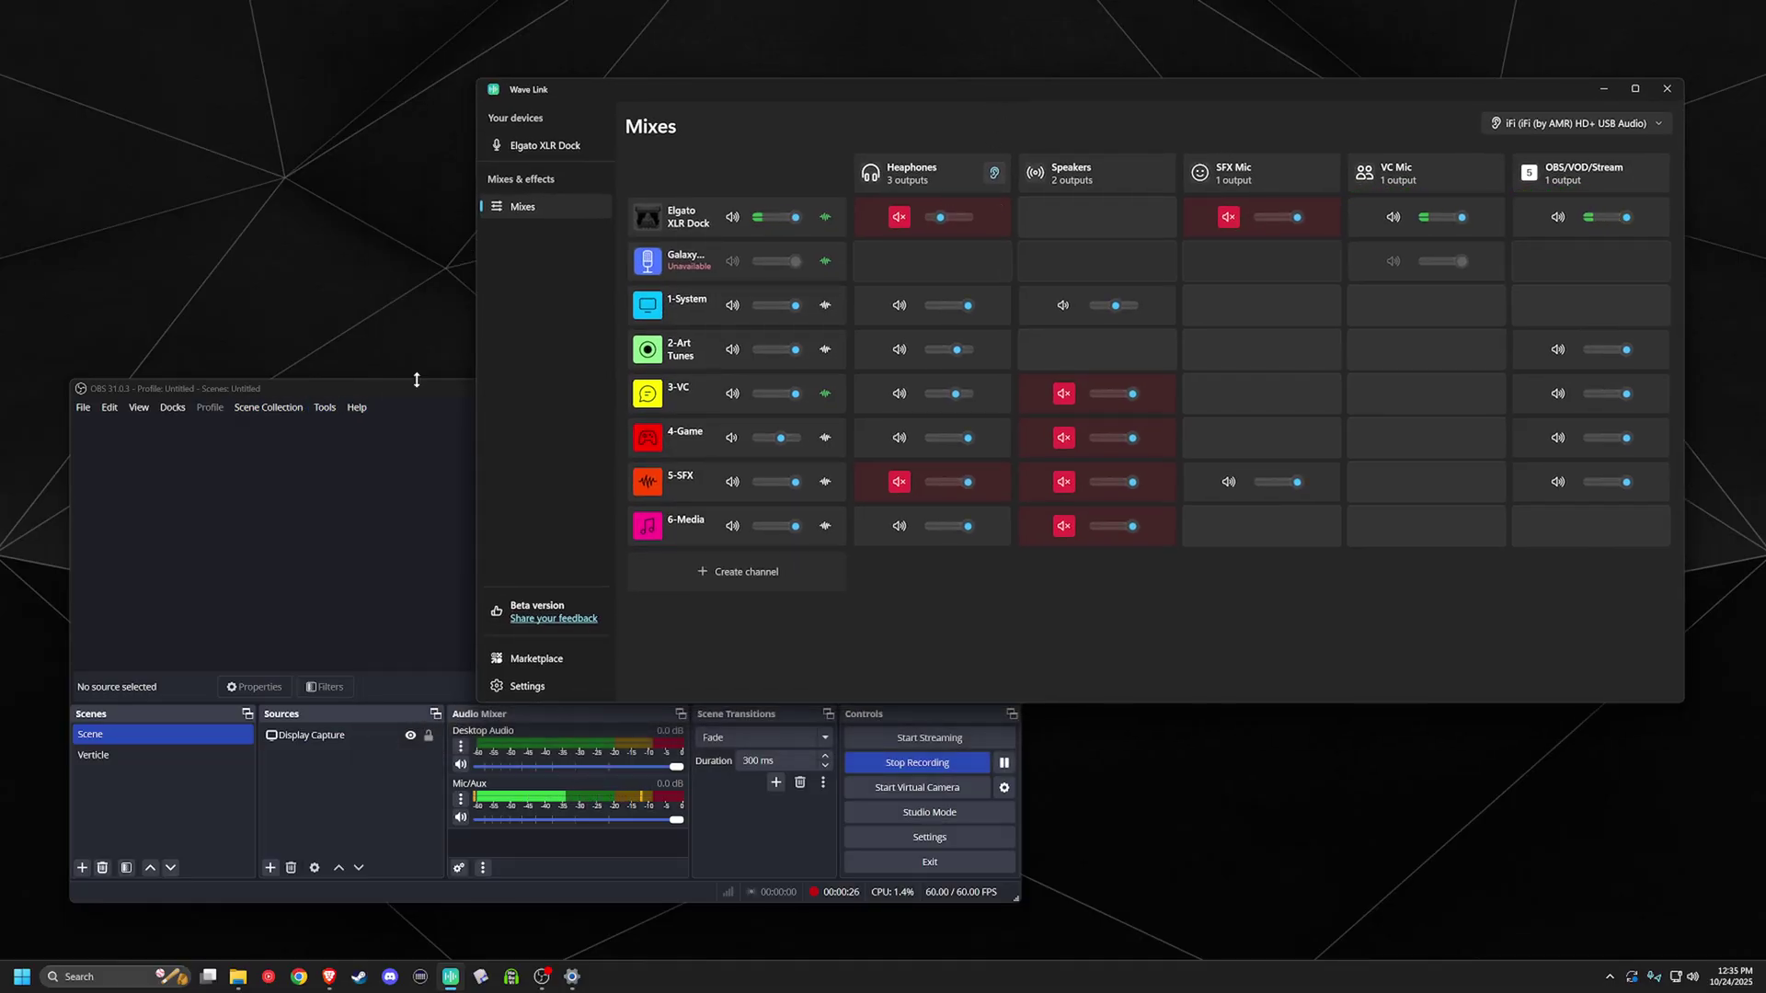
Confirm the Mic/Aux device is OBS/VOD/Stream, unchanged, then bring Wave Link forward.
left_click(412, 387)
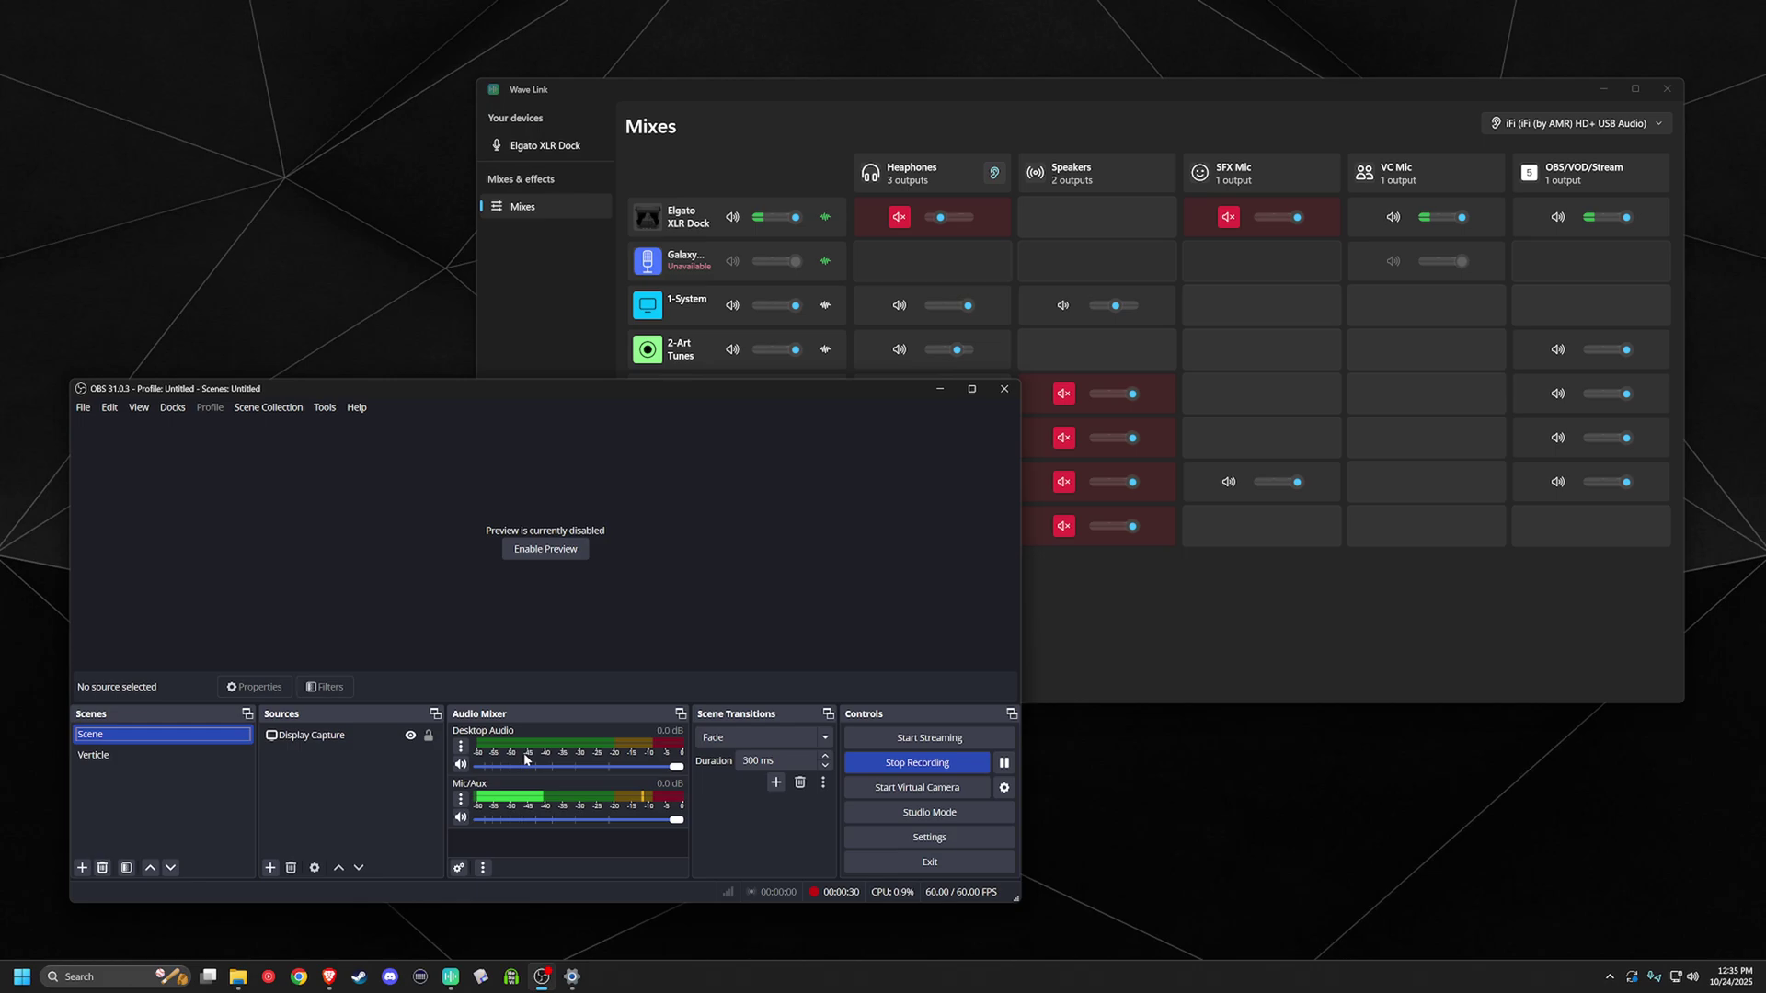
left_click(461, 800)
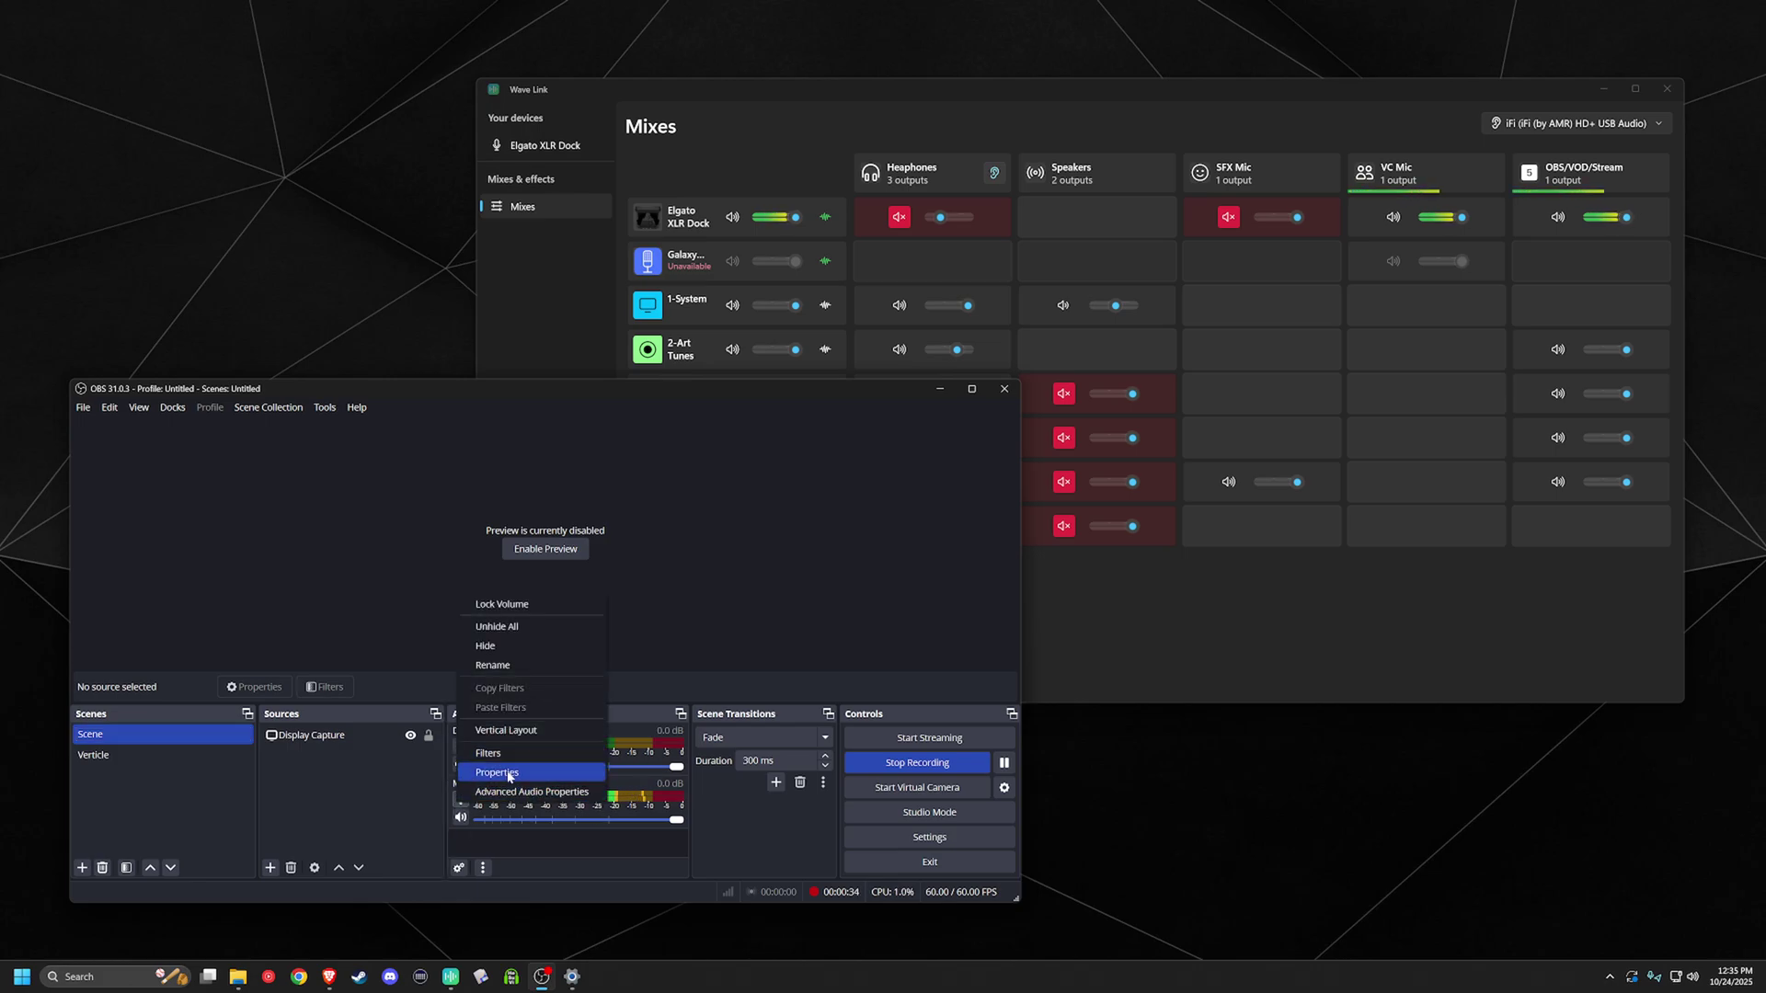
left_click(507, 772)
left_click(547, 470)
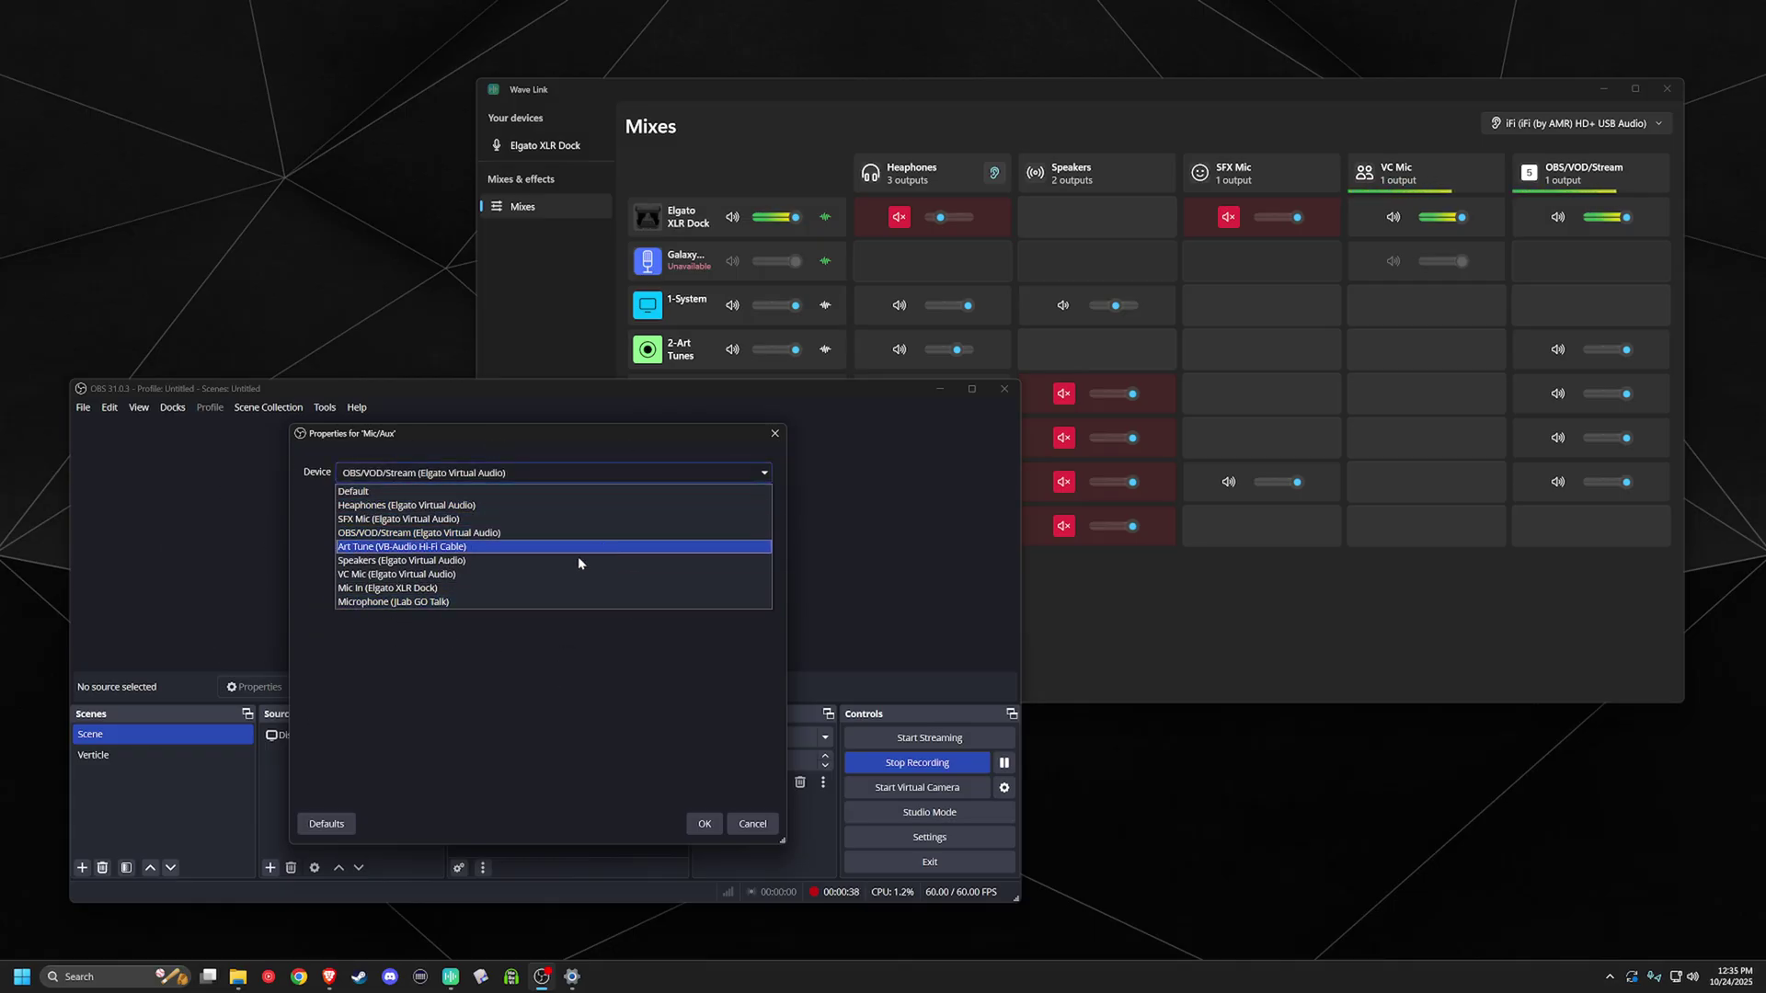
left_click(778, 440)
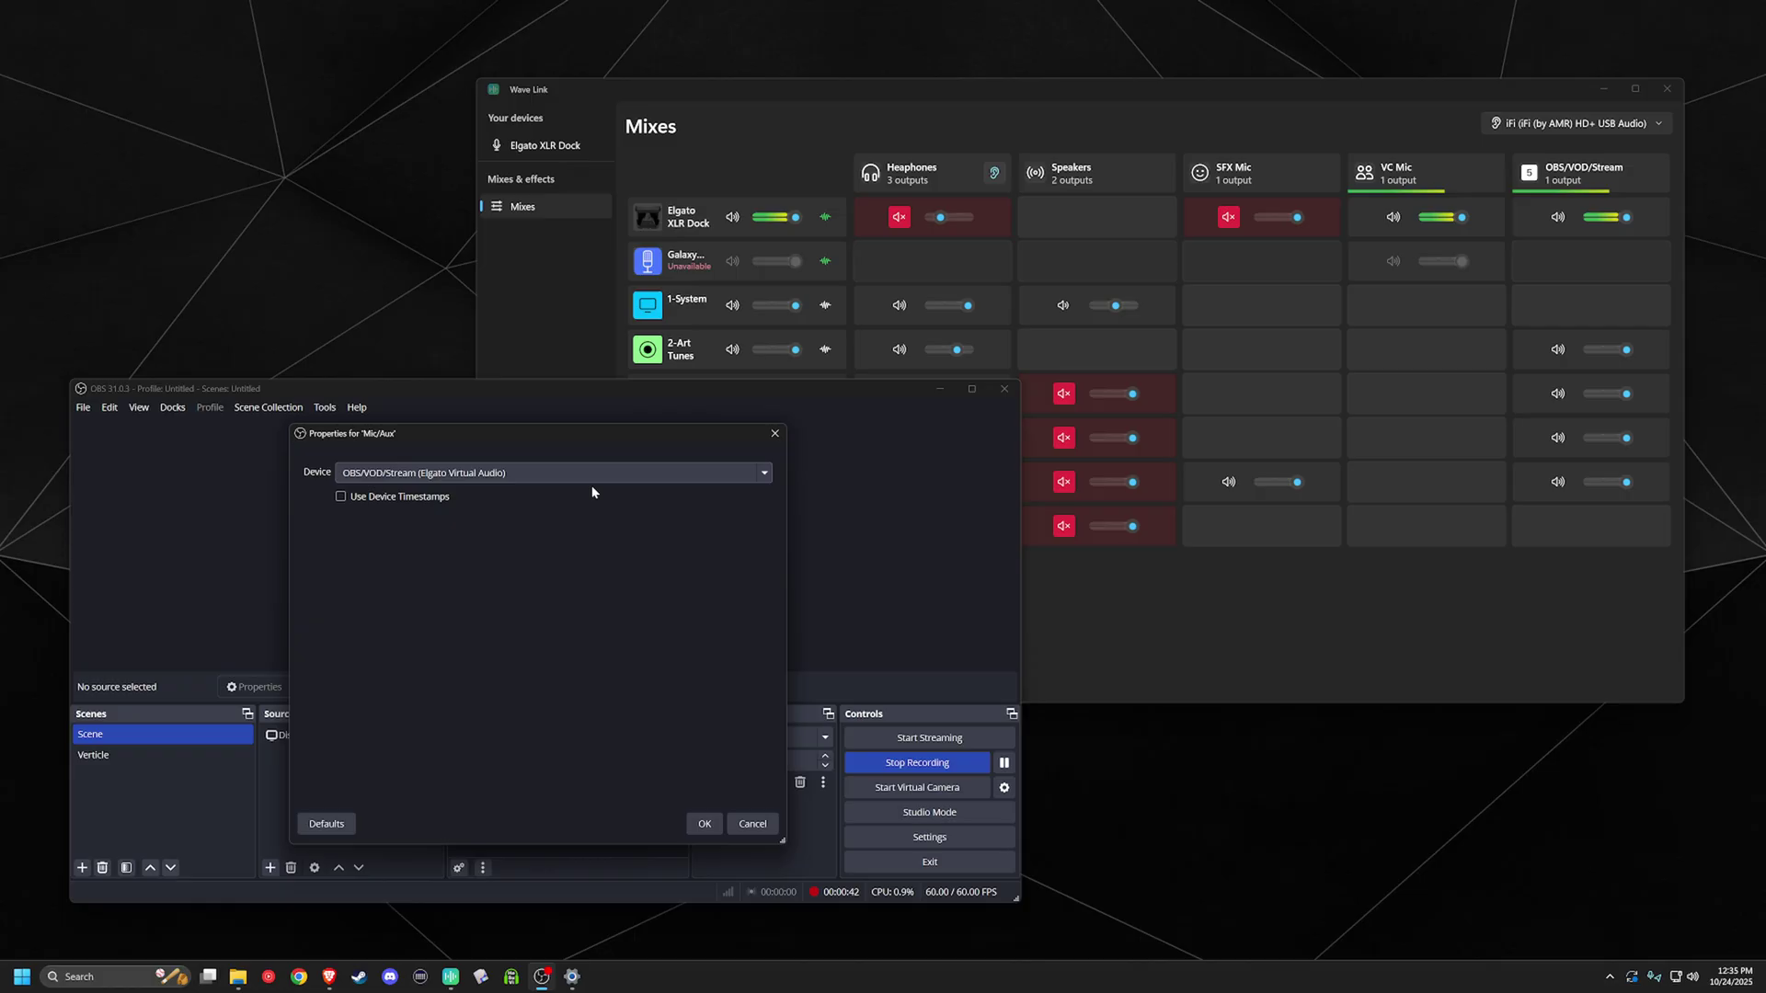
left_click(1467, 98)
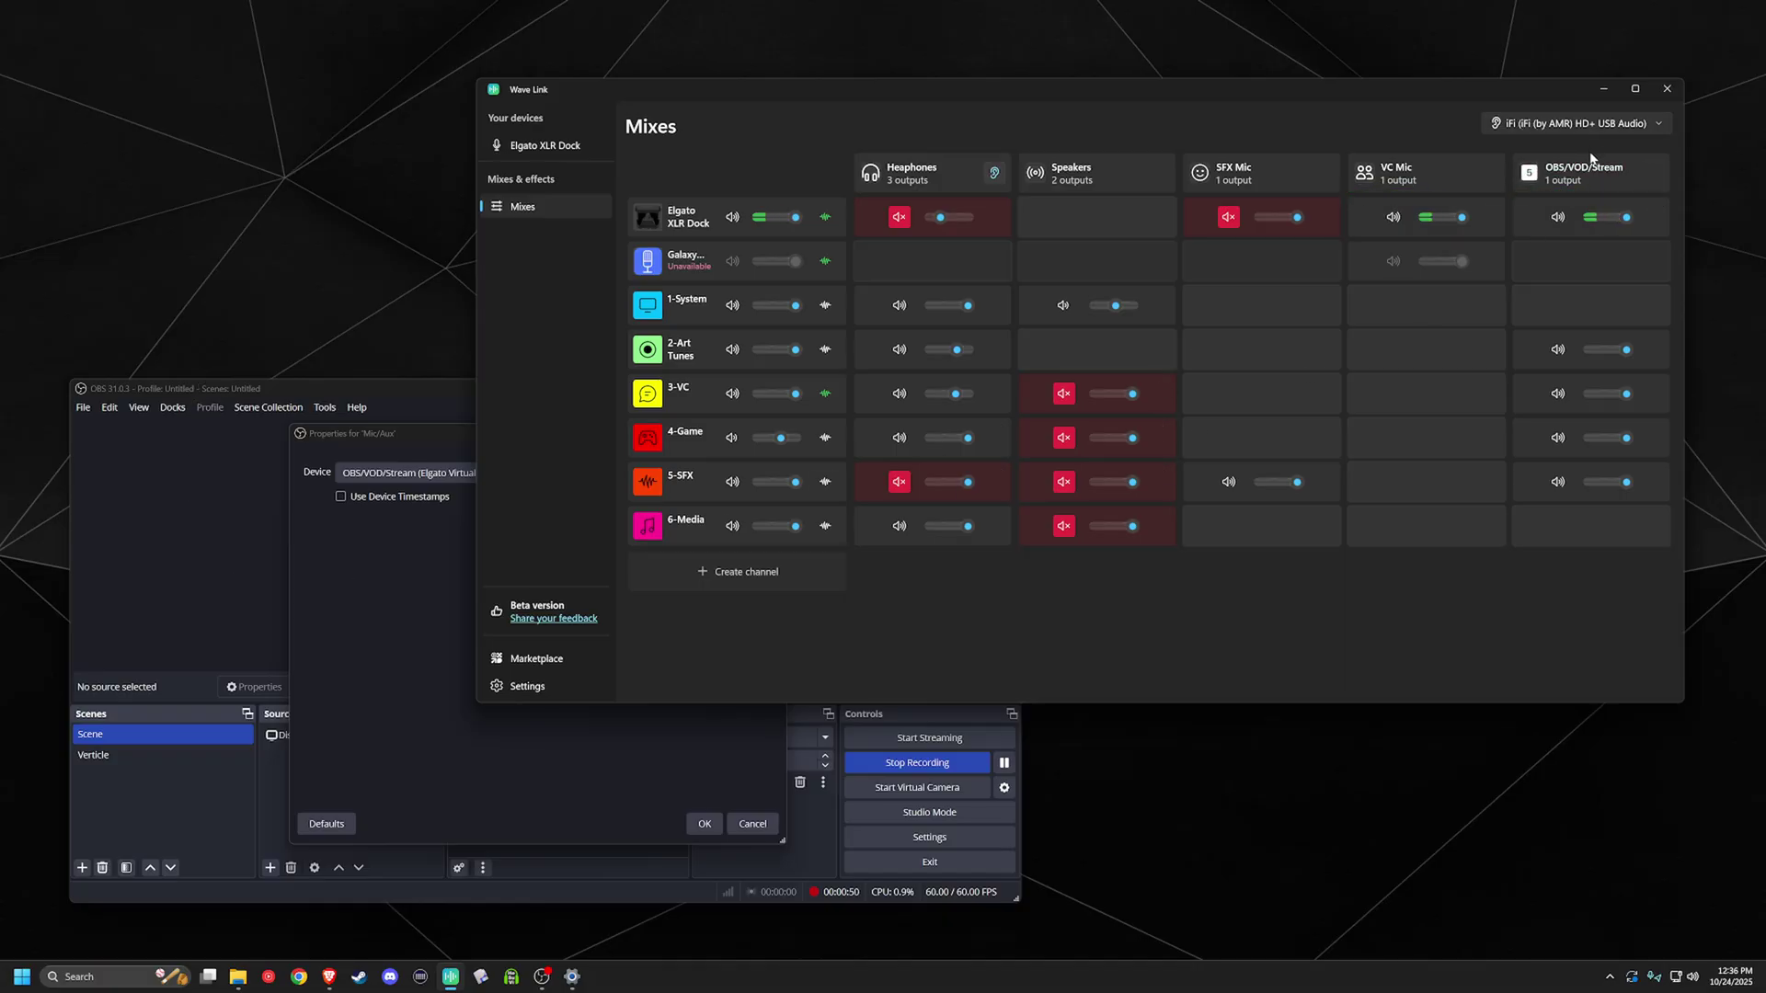
left_click(1558, 218)
left_click(1557, 219)
left_click(825, 217)
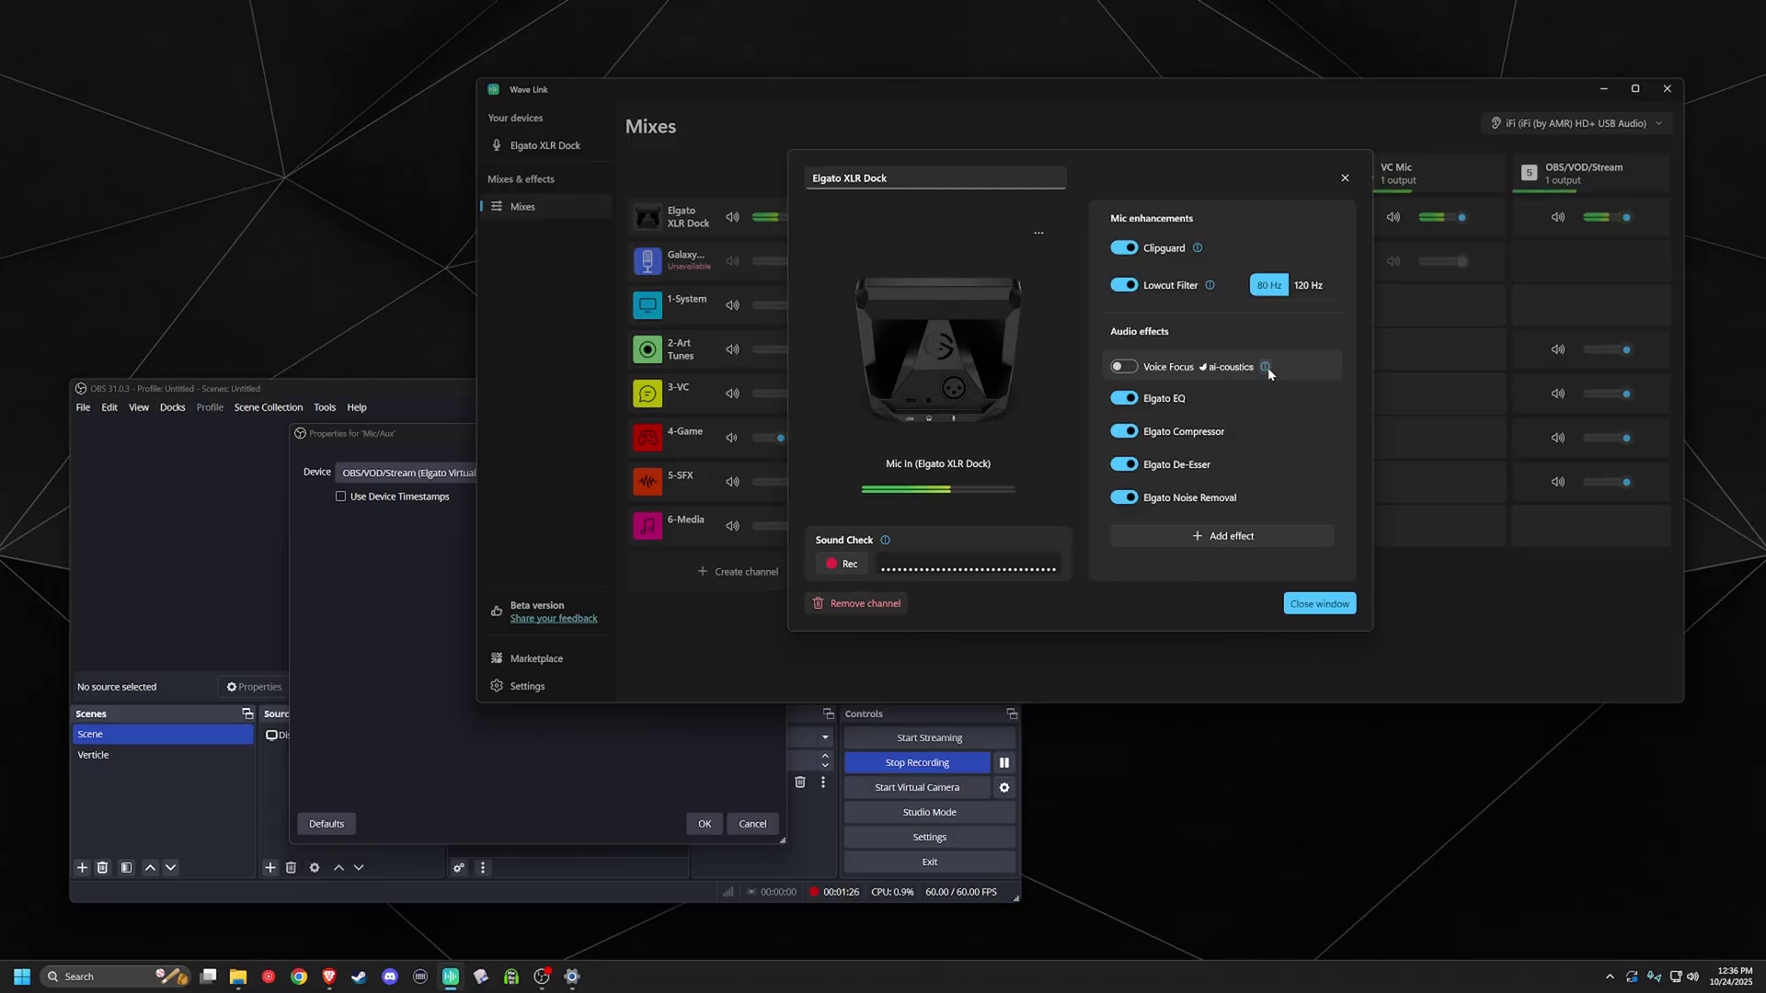
left_click(1320, 602)
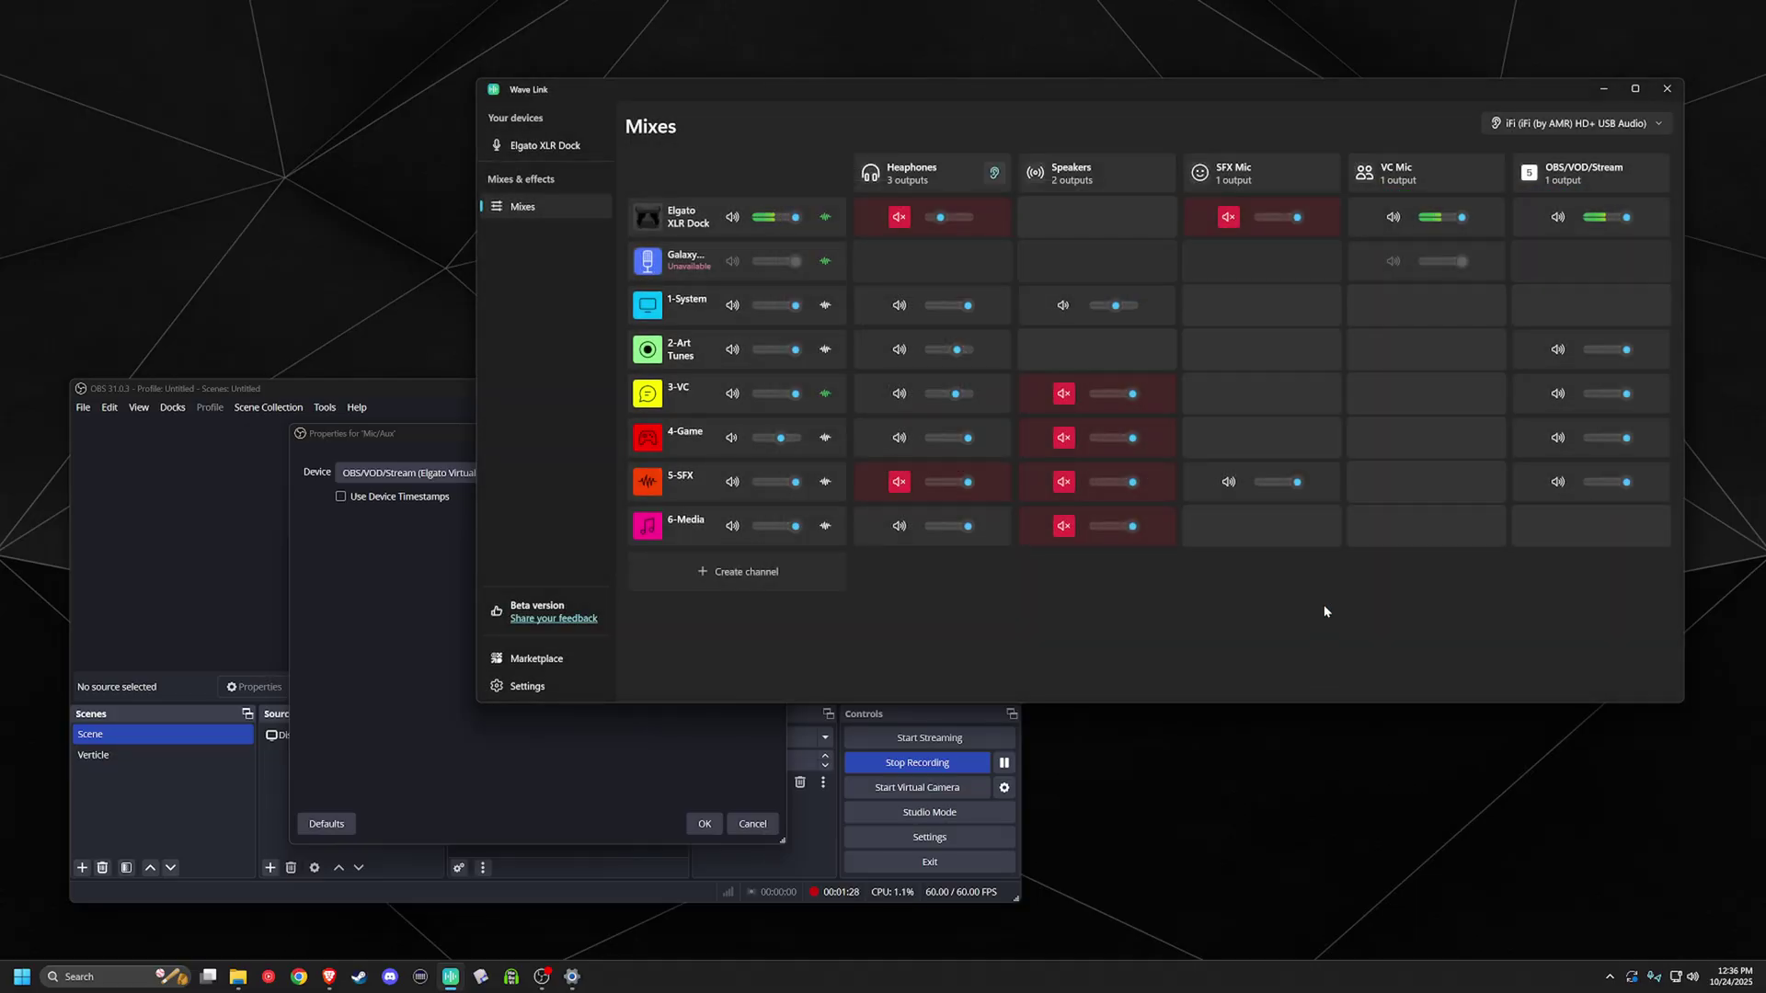
left_click(827, 217)
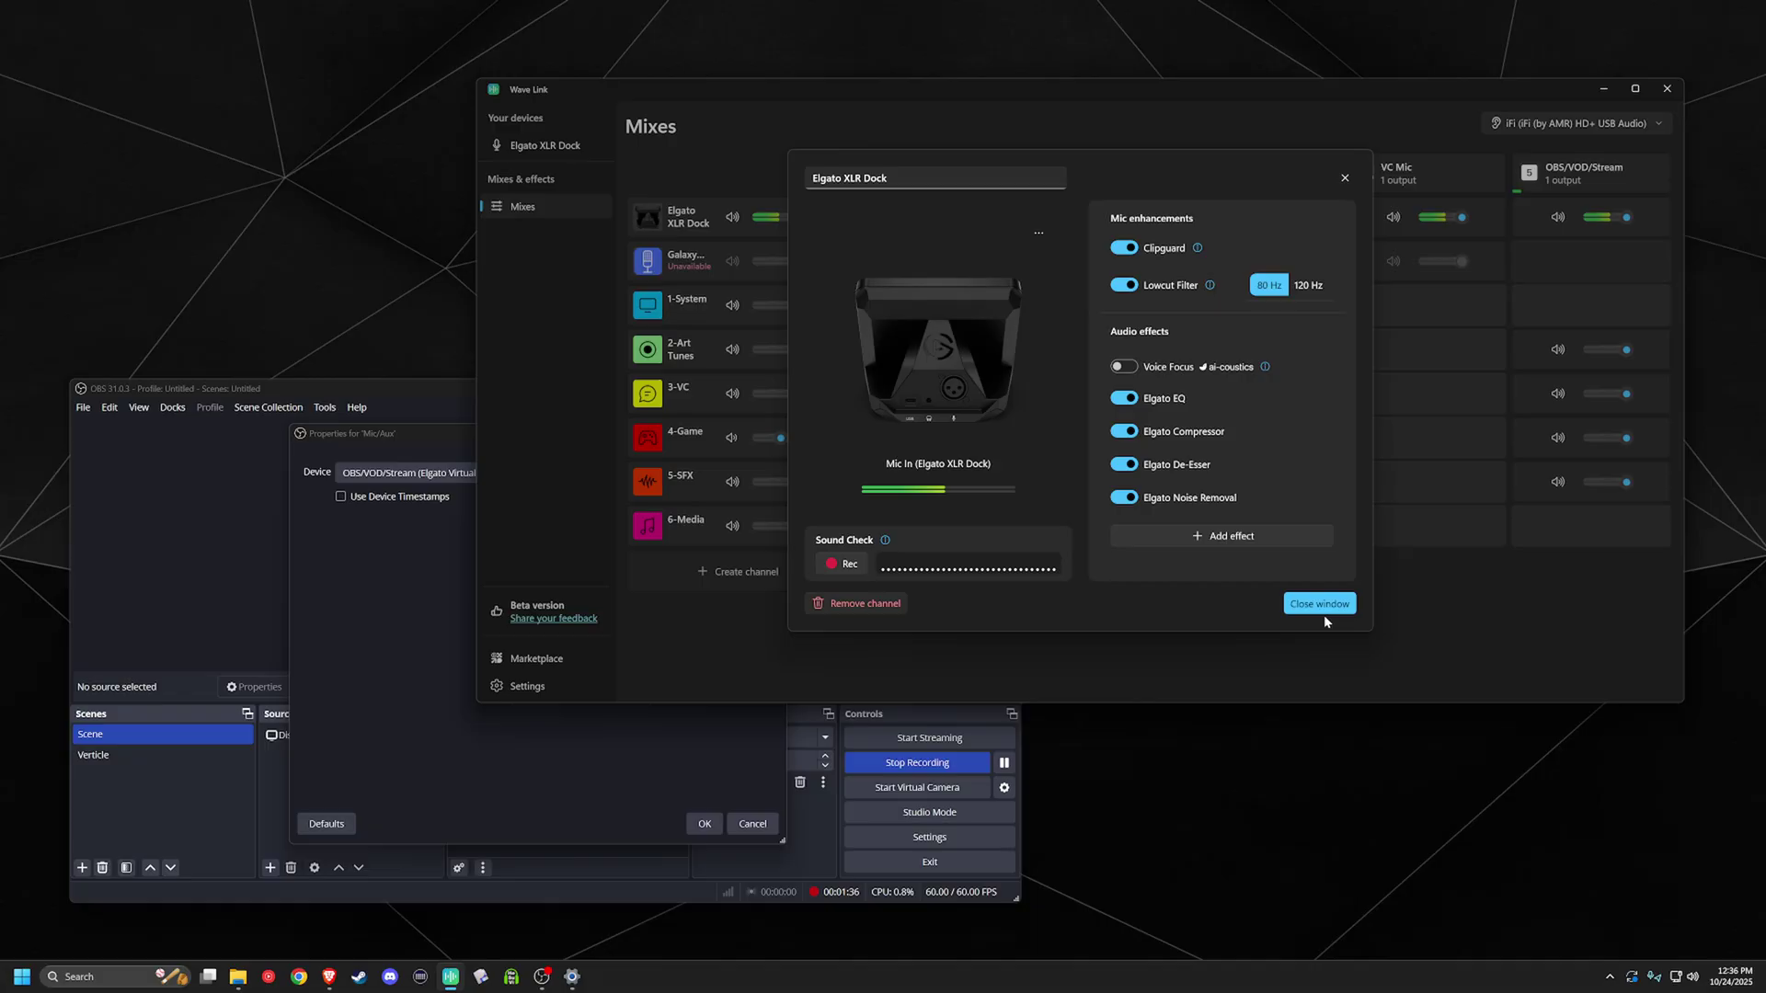
left_click(1296, 697)
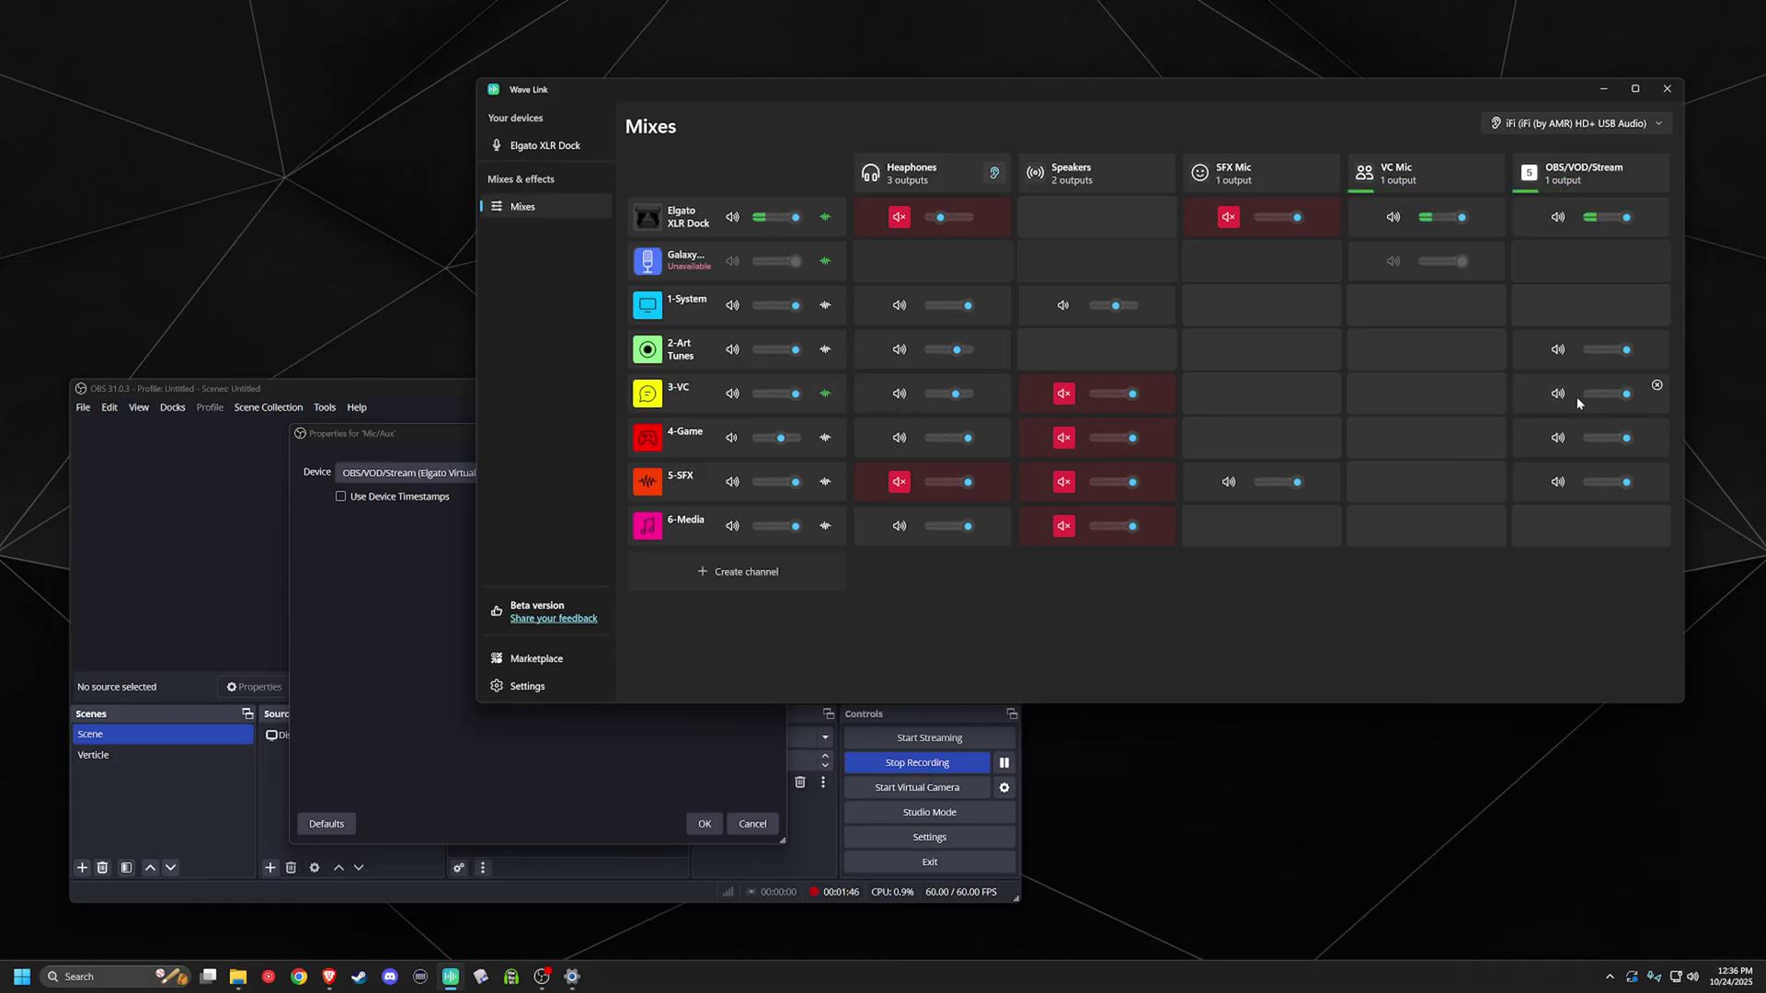
Remove 3-VC from the OBS/VOD/Stream mix and re-add it muted.
mouse_move(1558, 393)
left_click(1656, 384)
left_click(1591, 394)
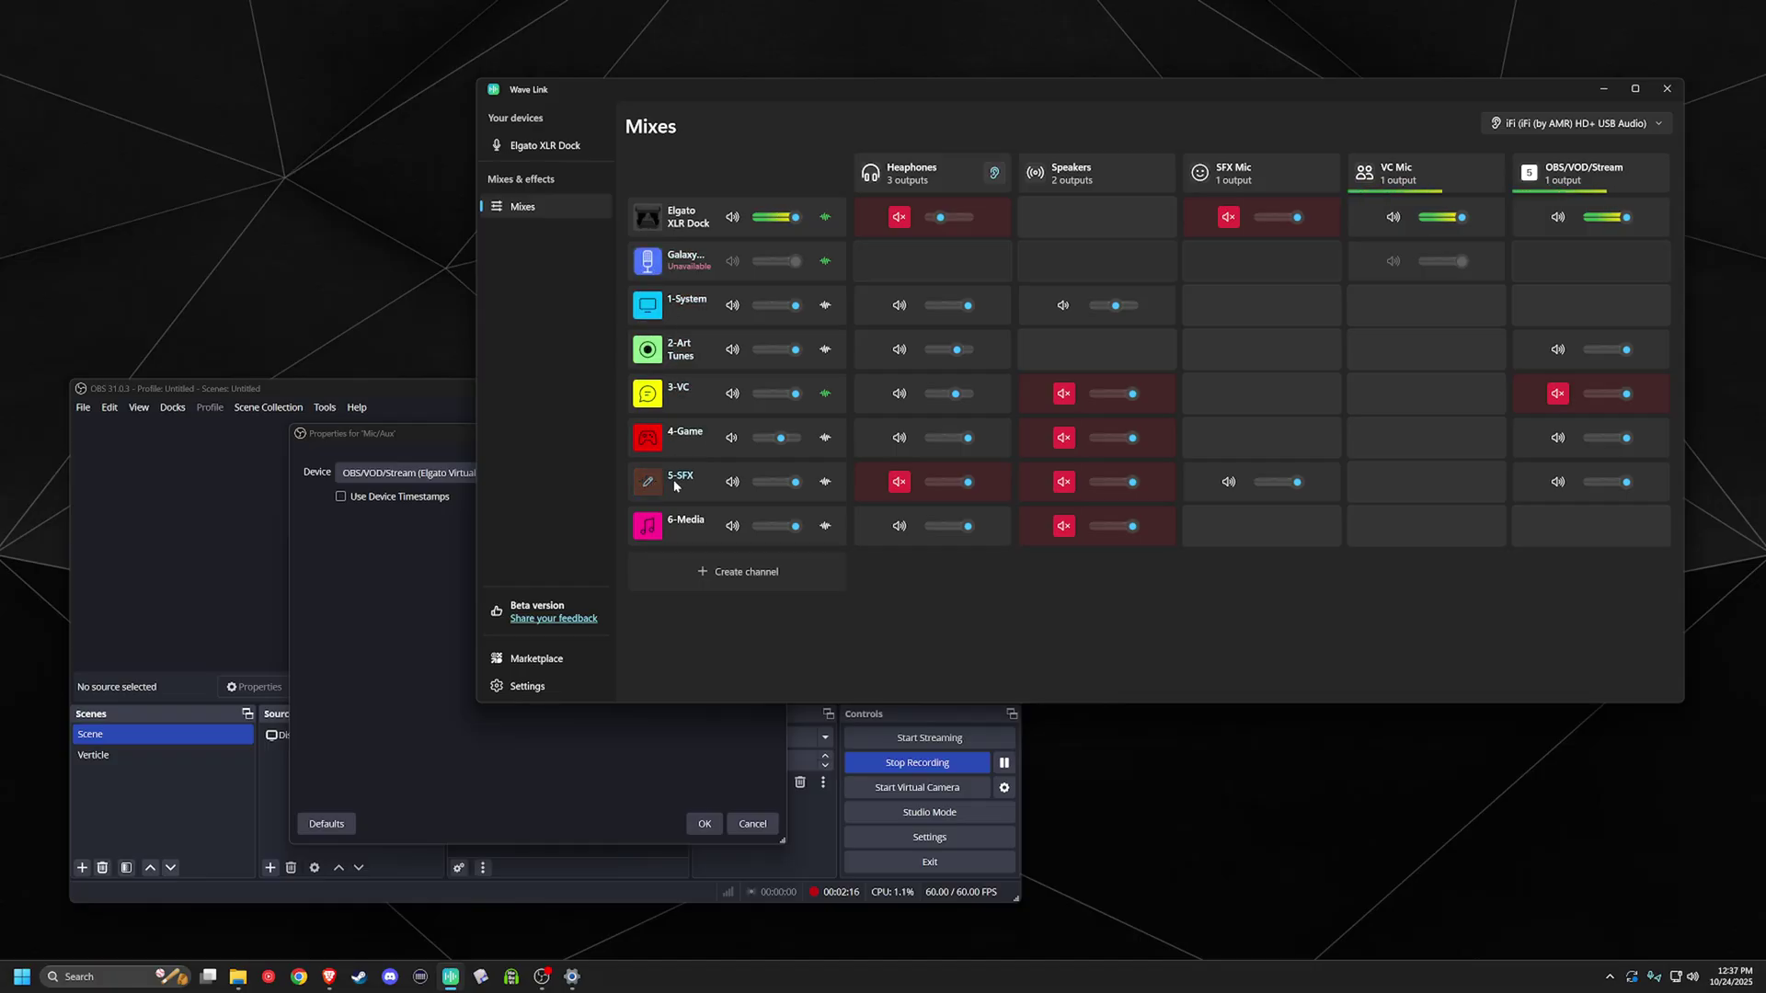
left_click(451, 594)
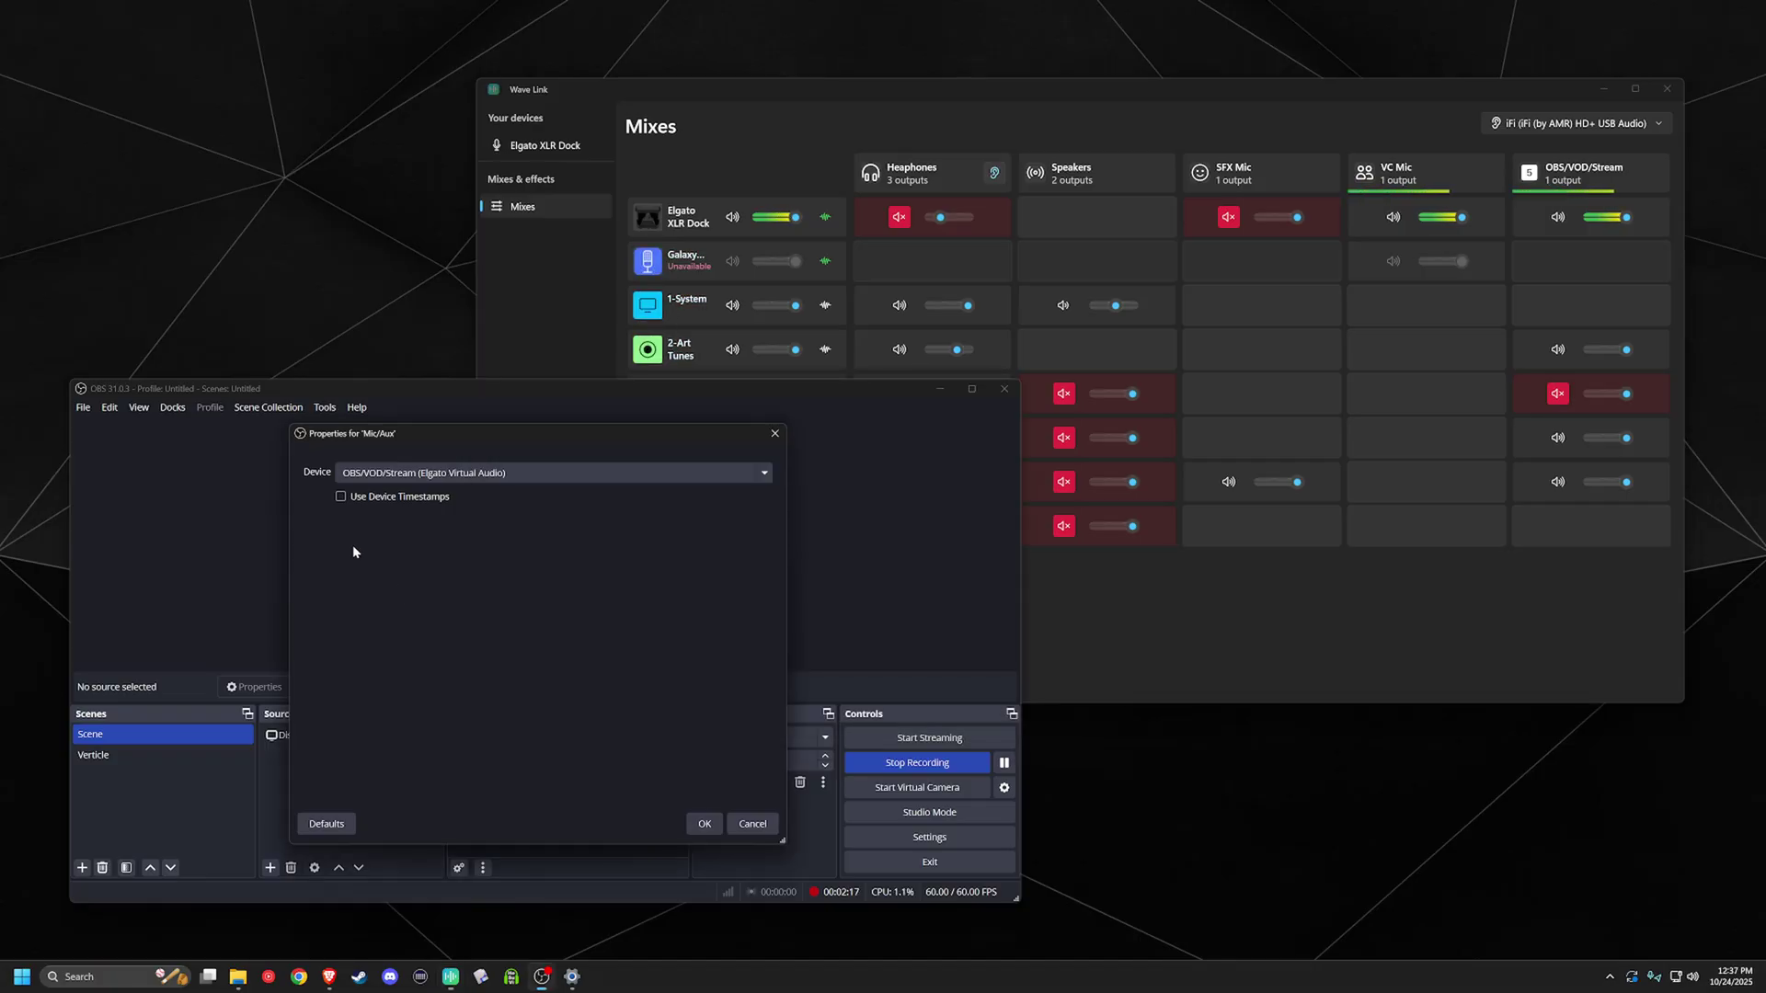
left_click(875, 140)
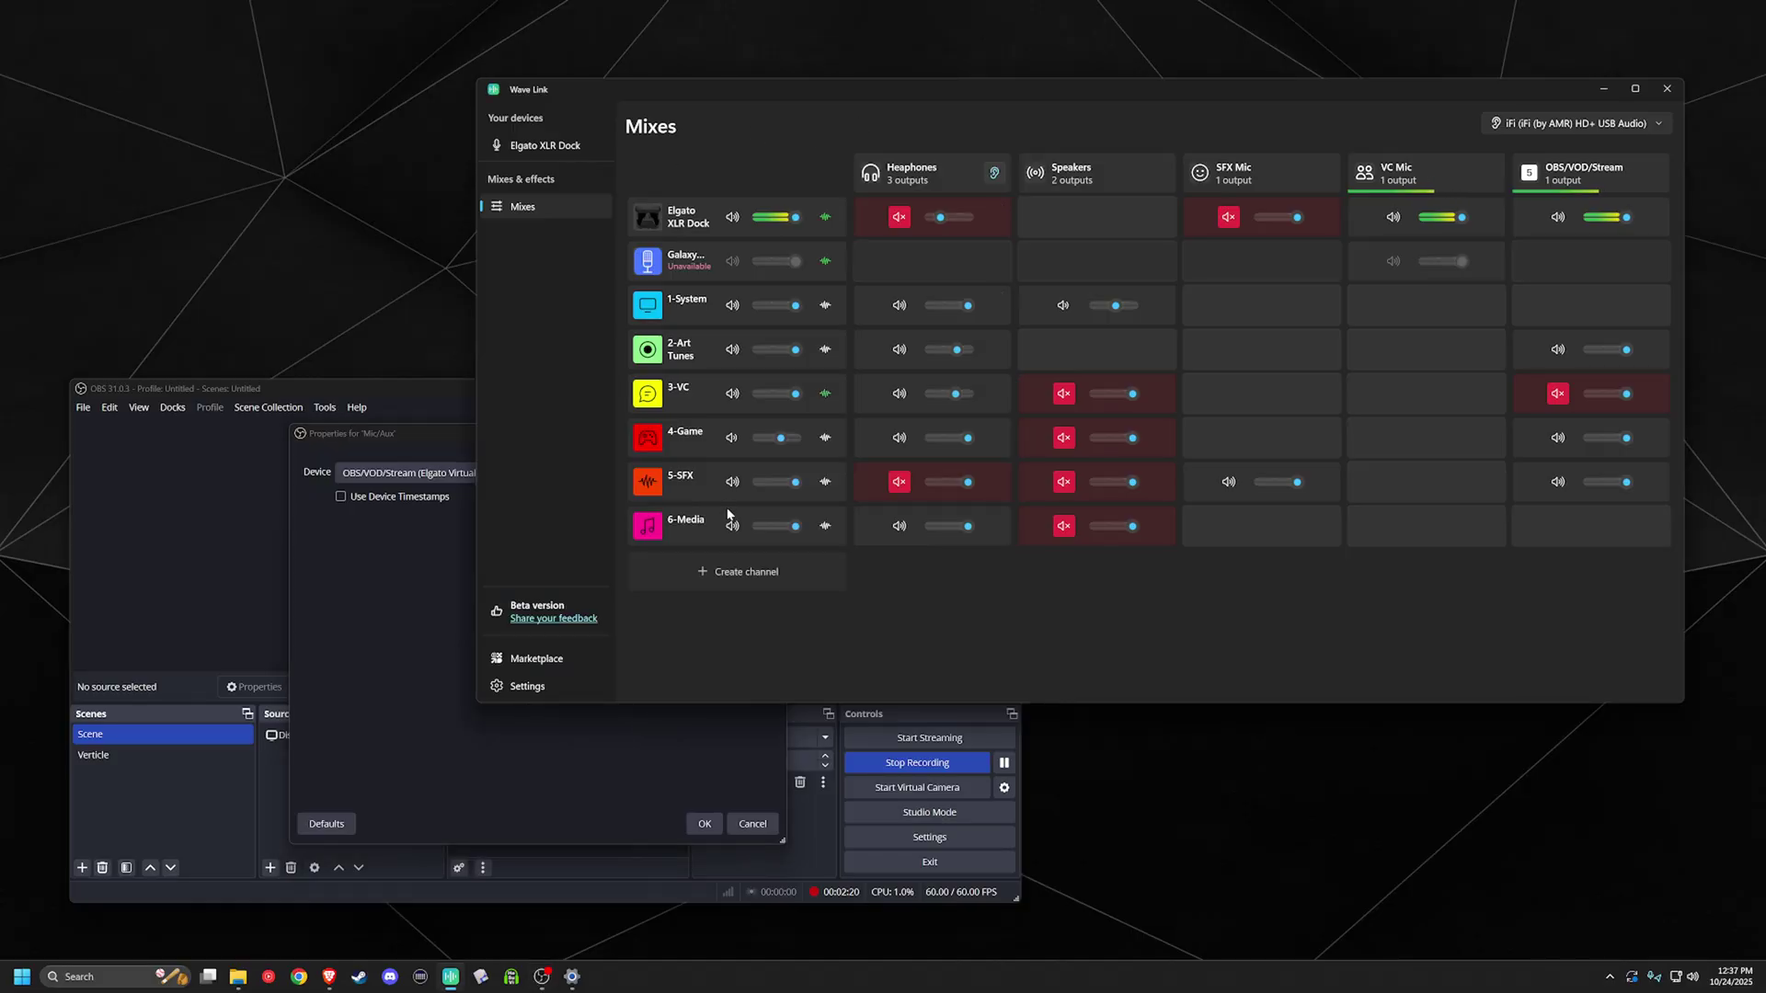
left_click(733, 571)
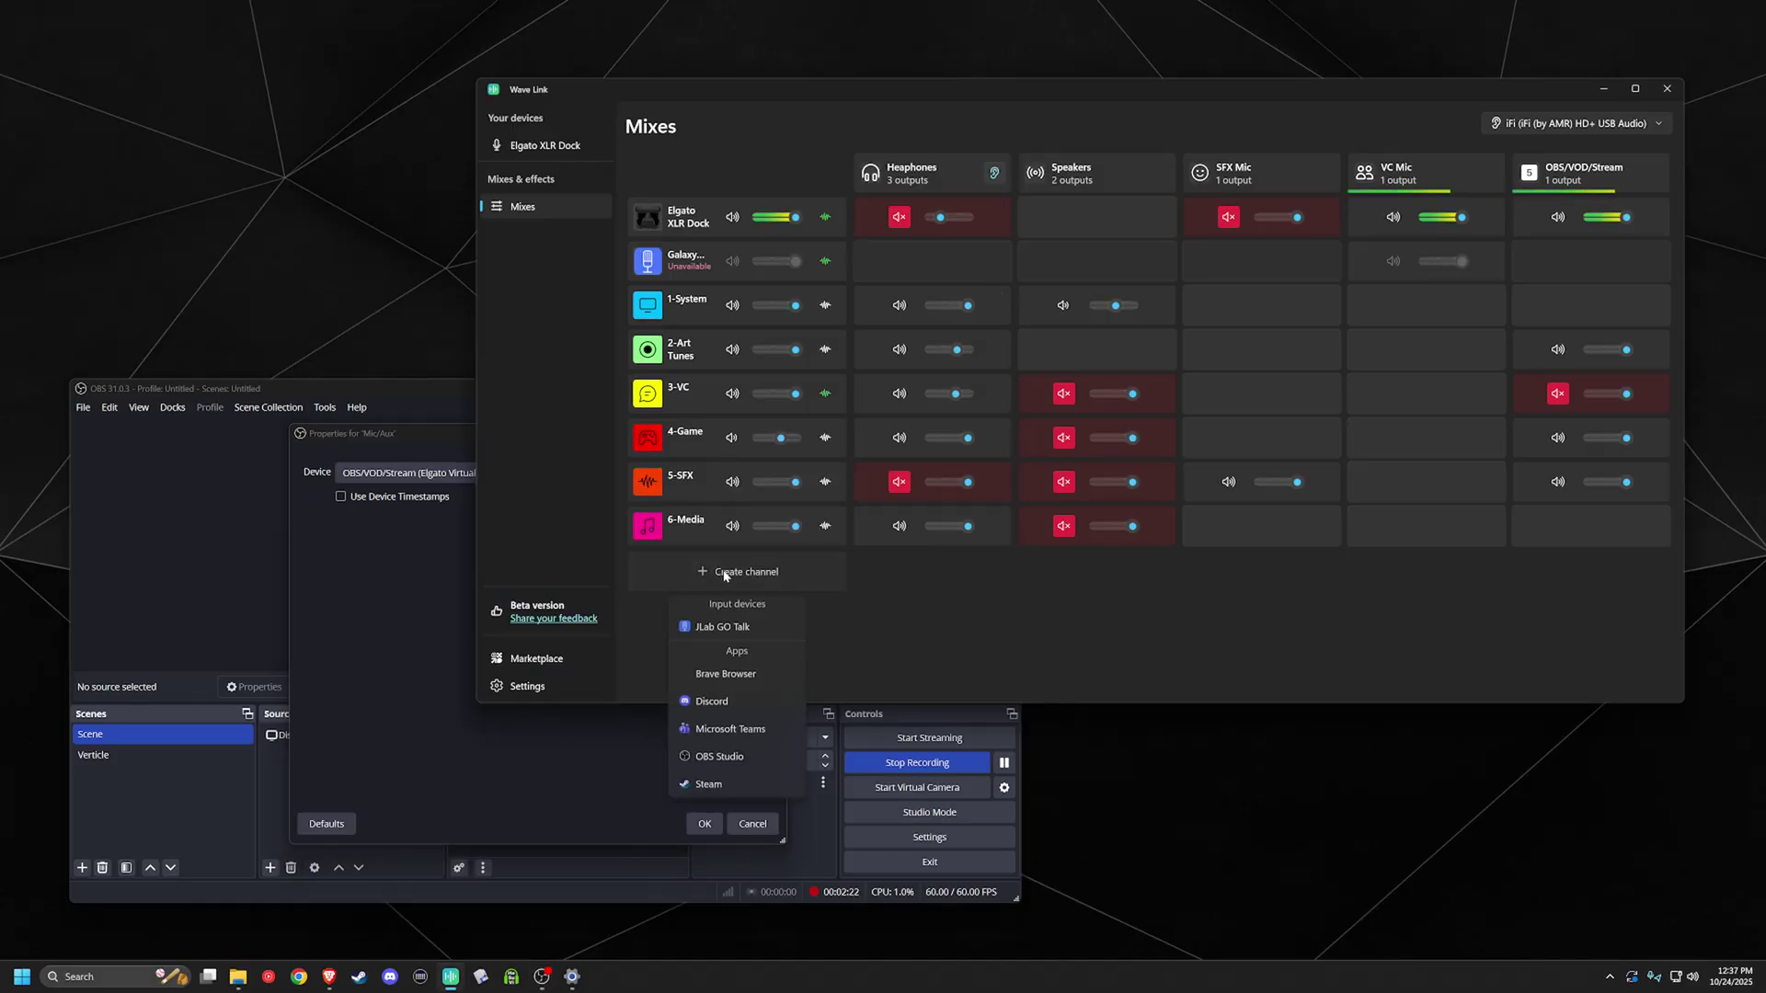
left_click(730, 757)
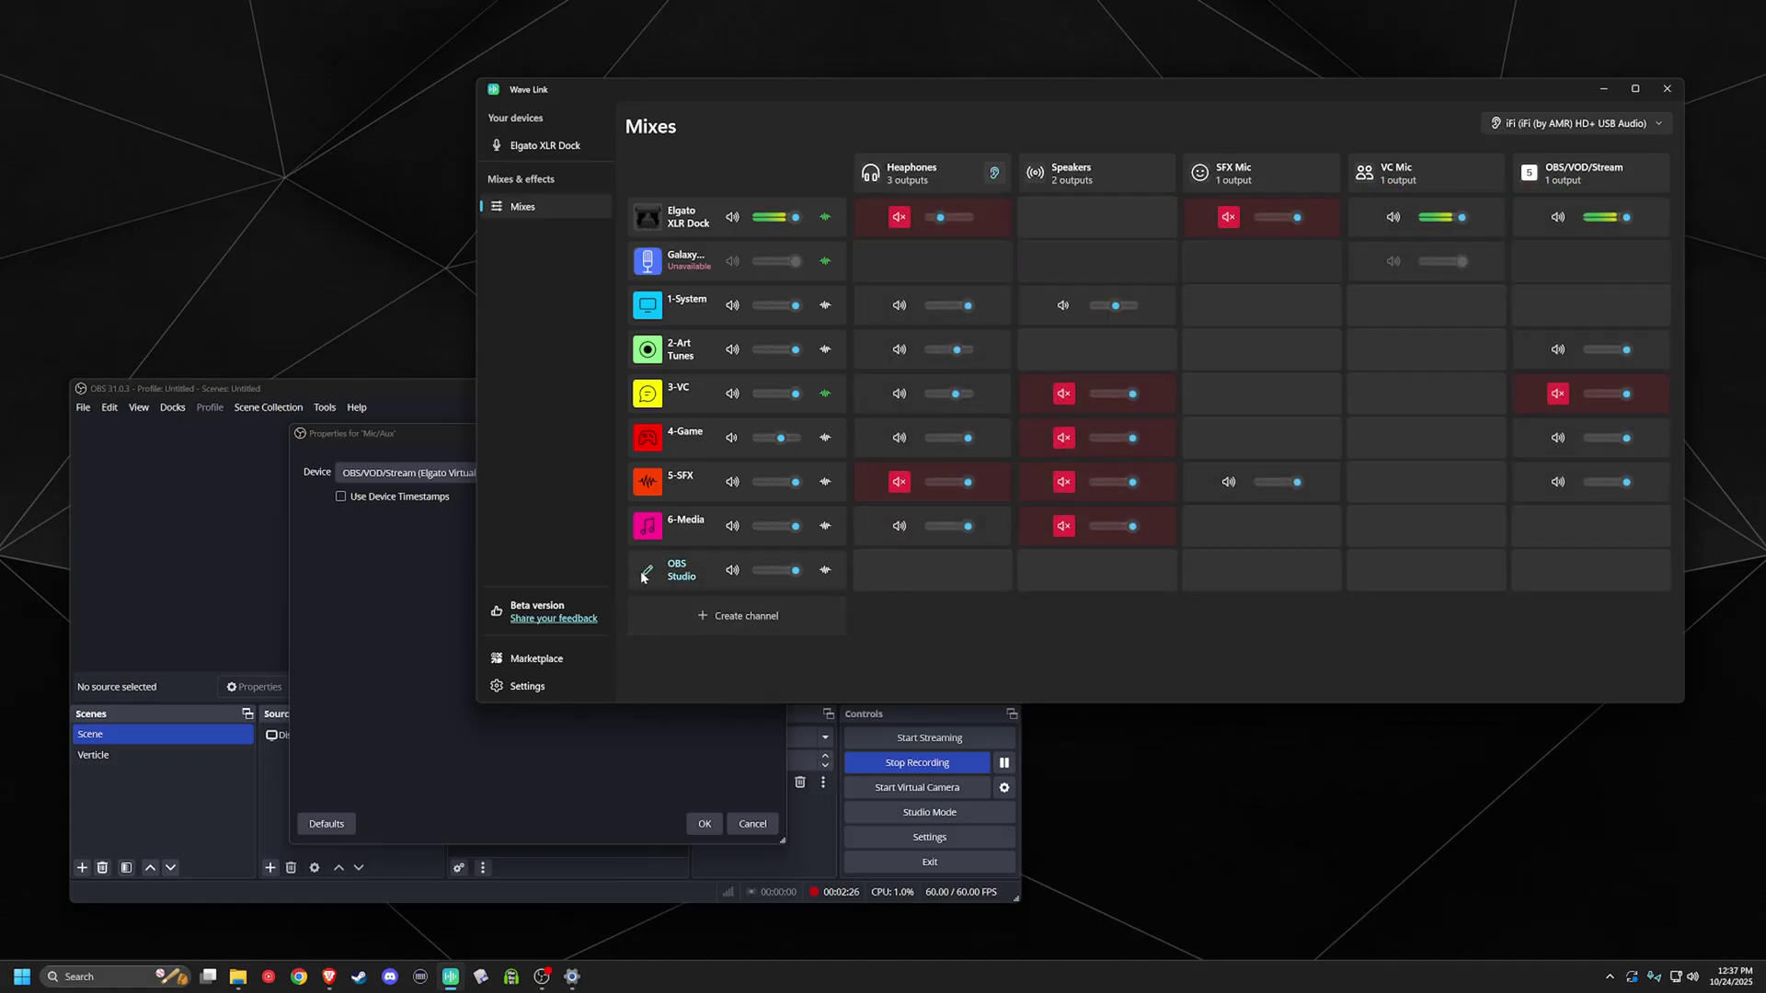
left_click(647, 570)
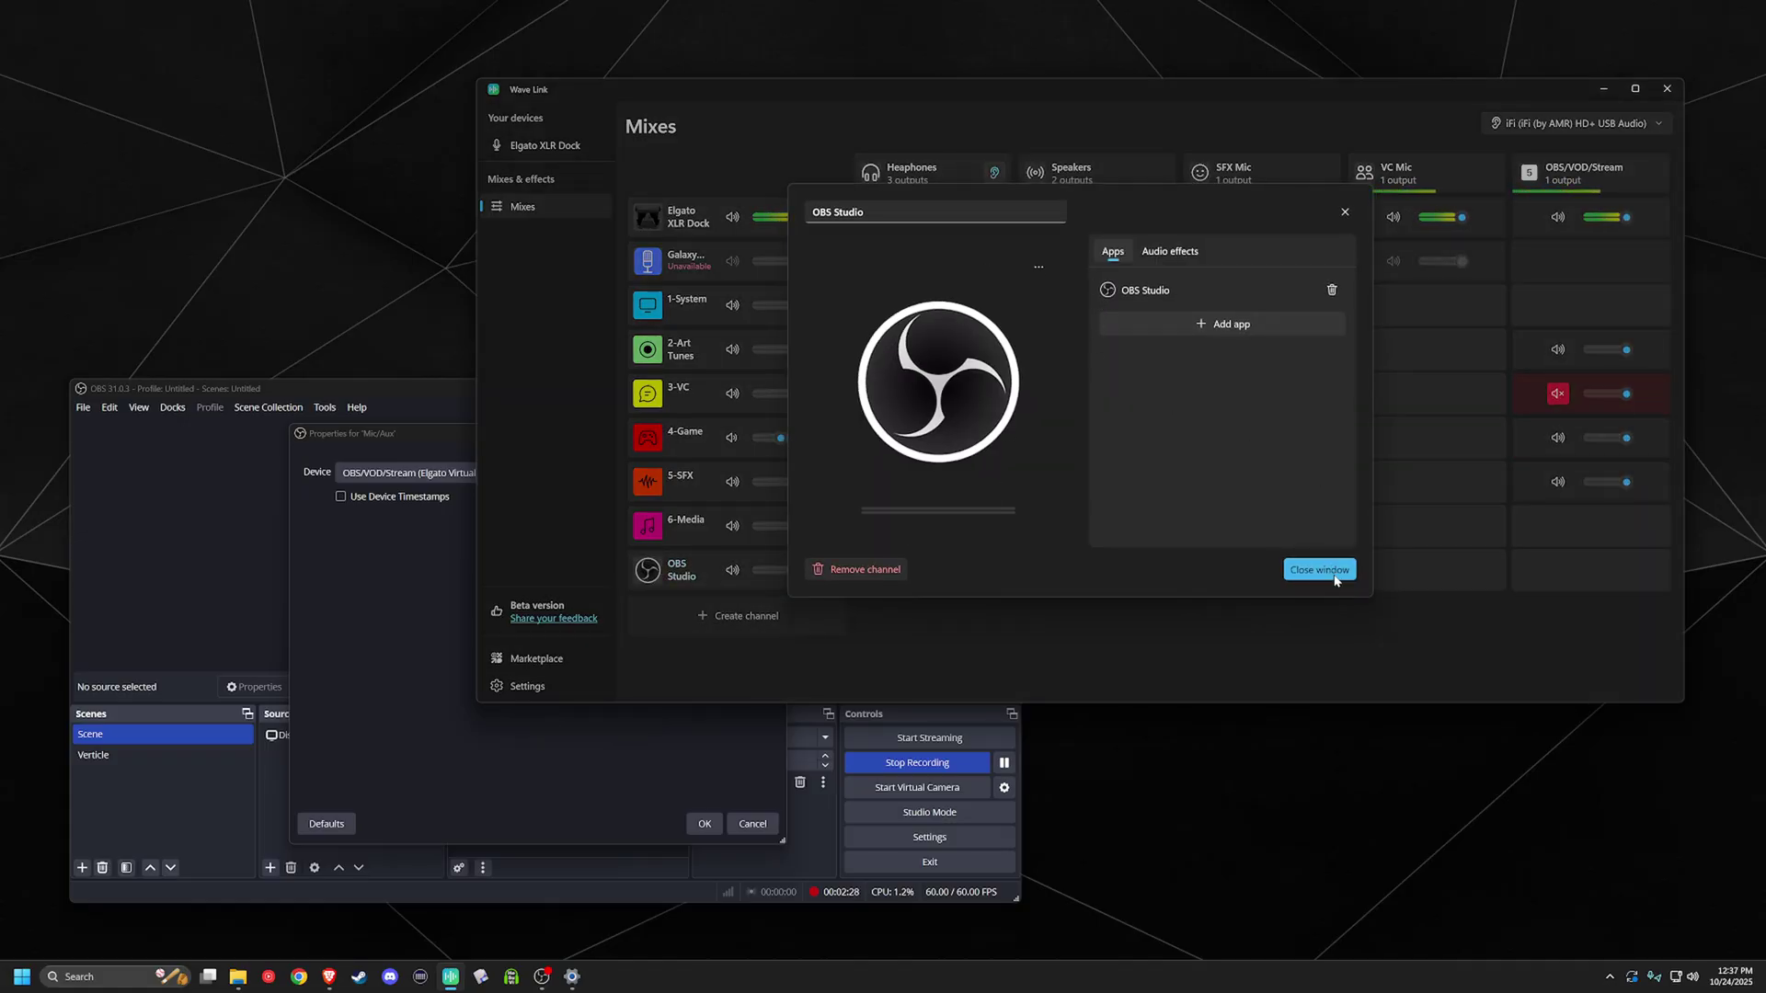
left_click(1319, 570)
left_click(653, 575)
left_click(872, 571)
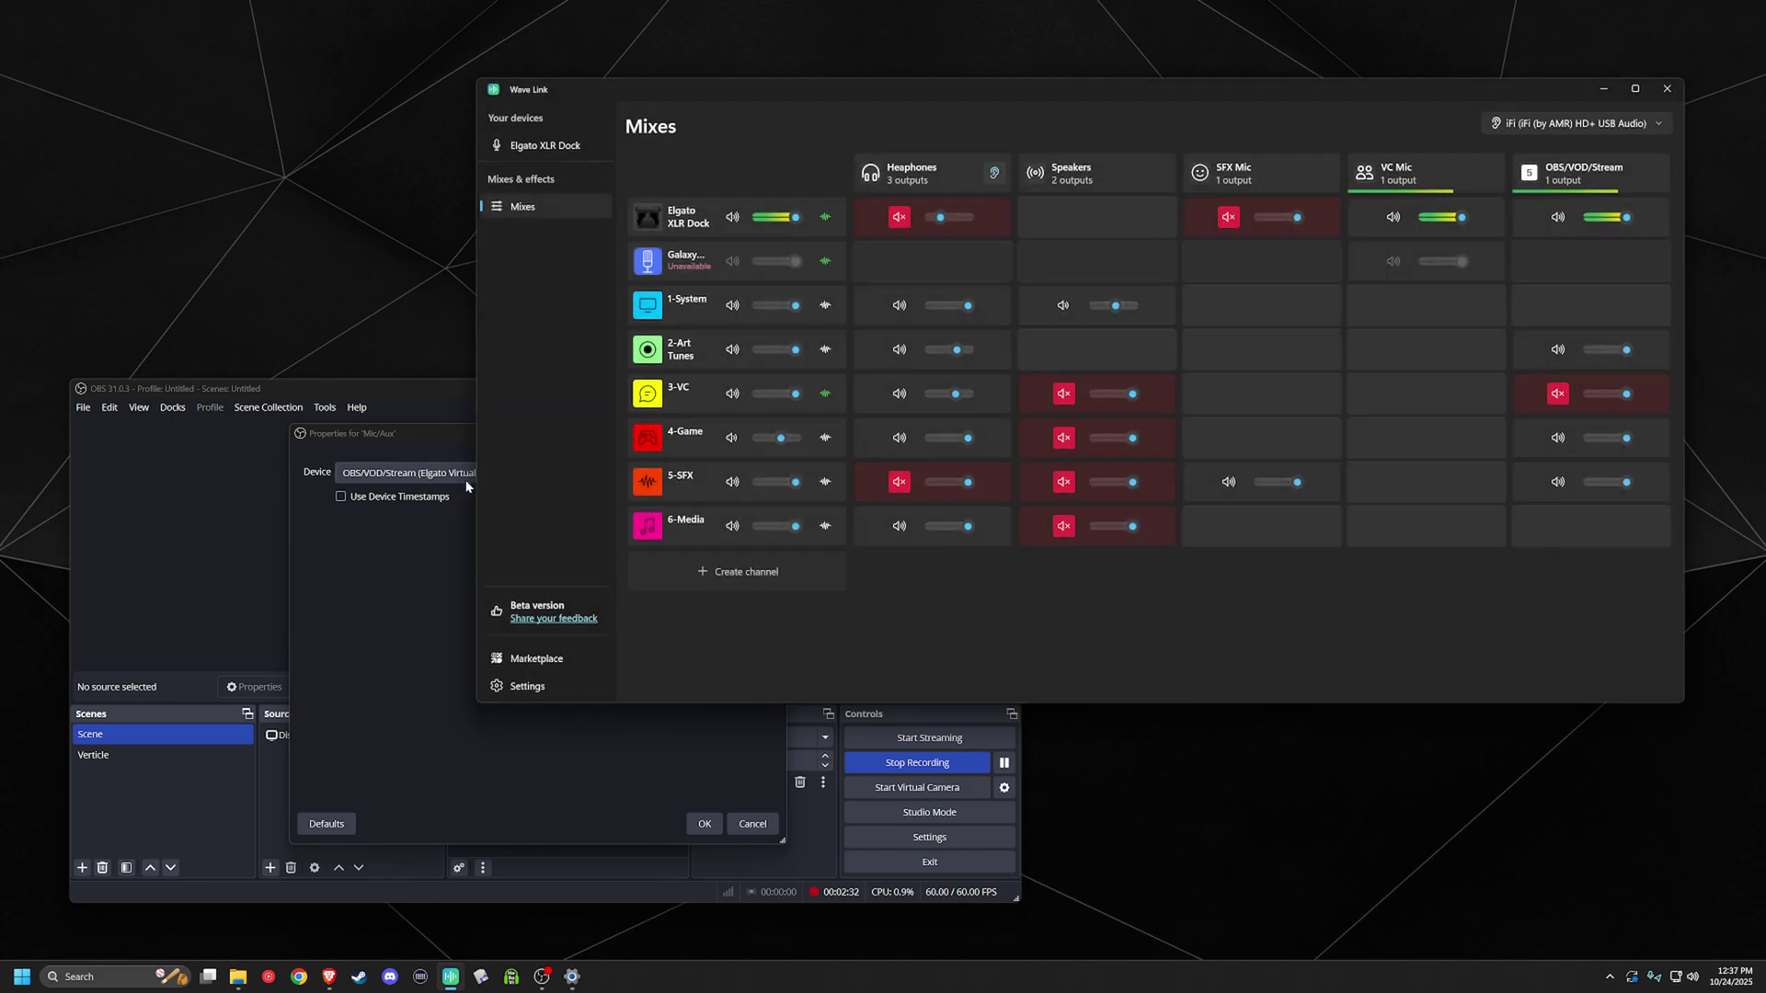
Switch Mic/Aux briefly to VC Mic, then set it to OBS/VOD/Stream (Elgato Virtual Audio) and confirm.
left_click(427, 471)
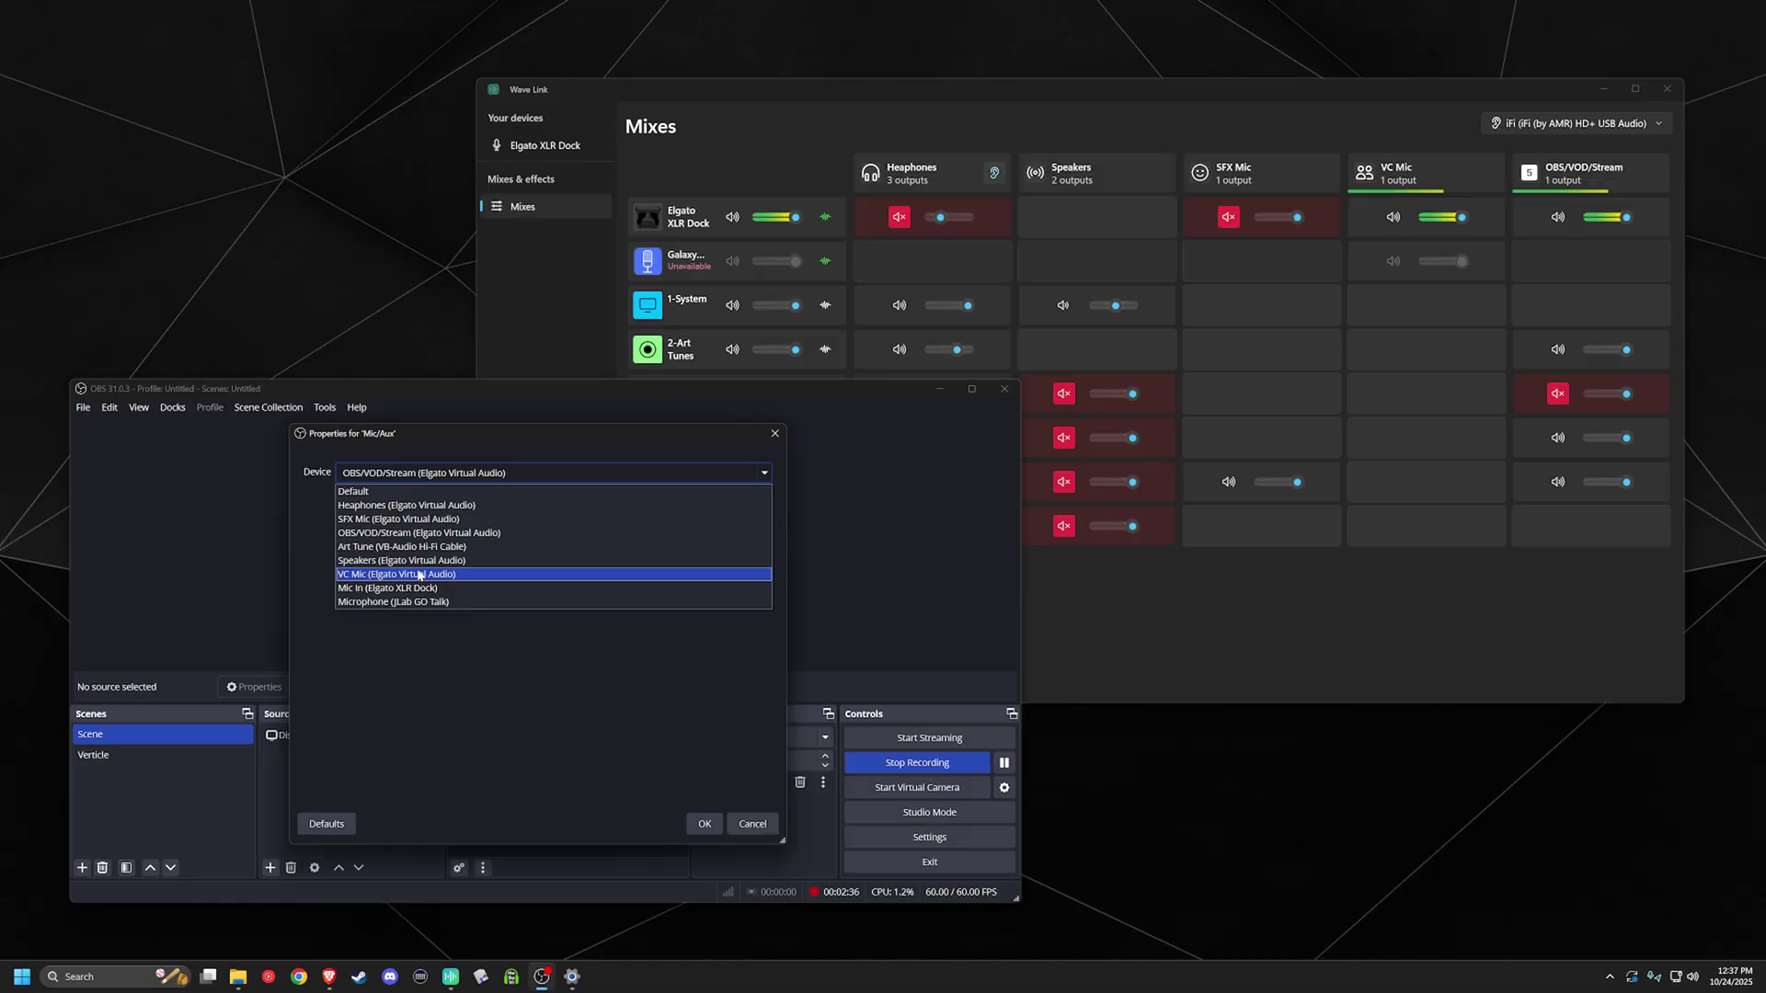
left_click(419, 574)
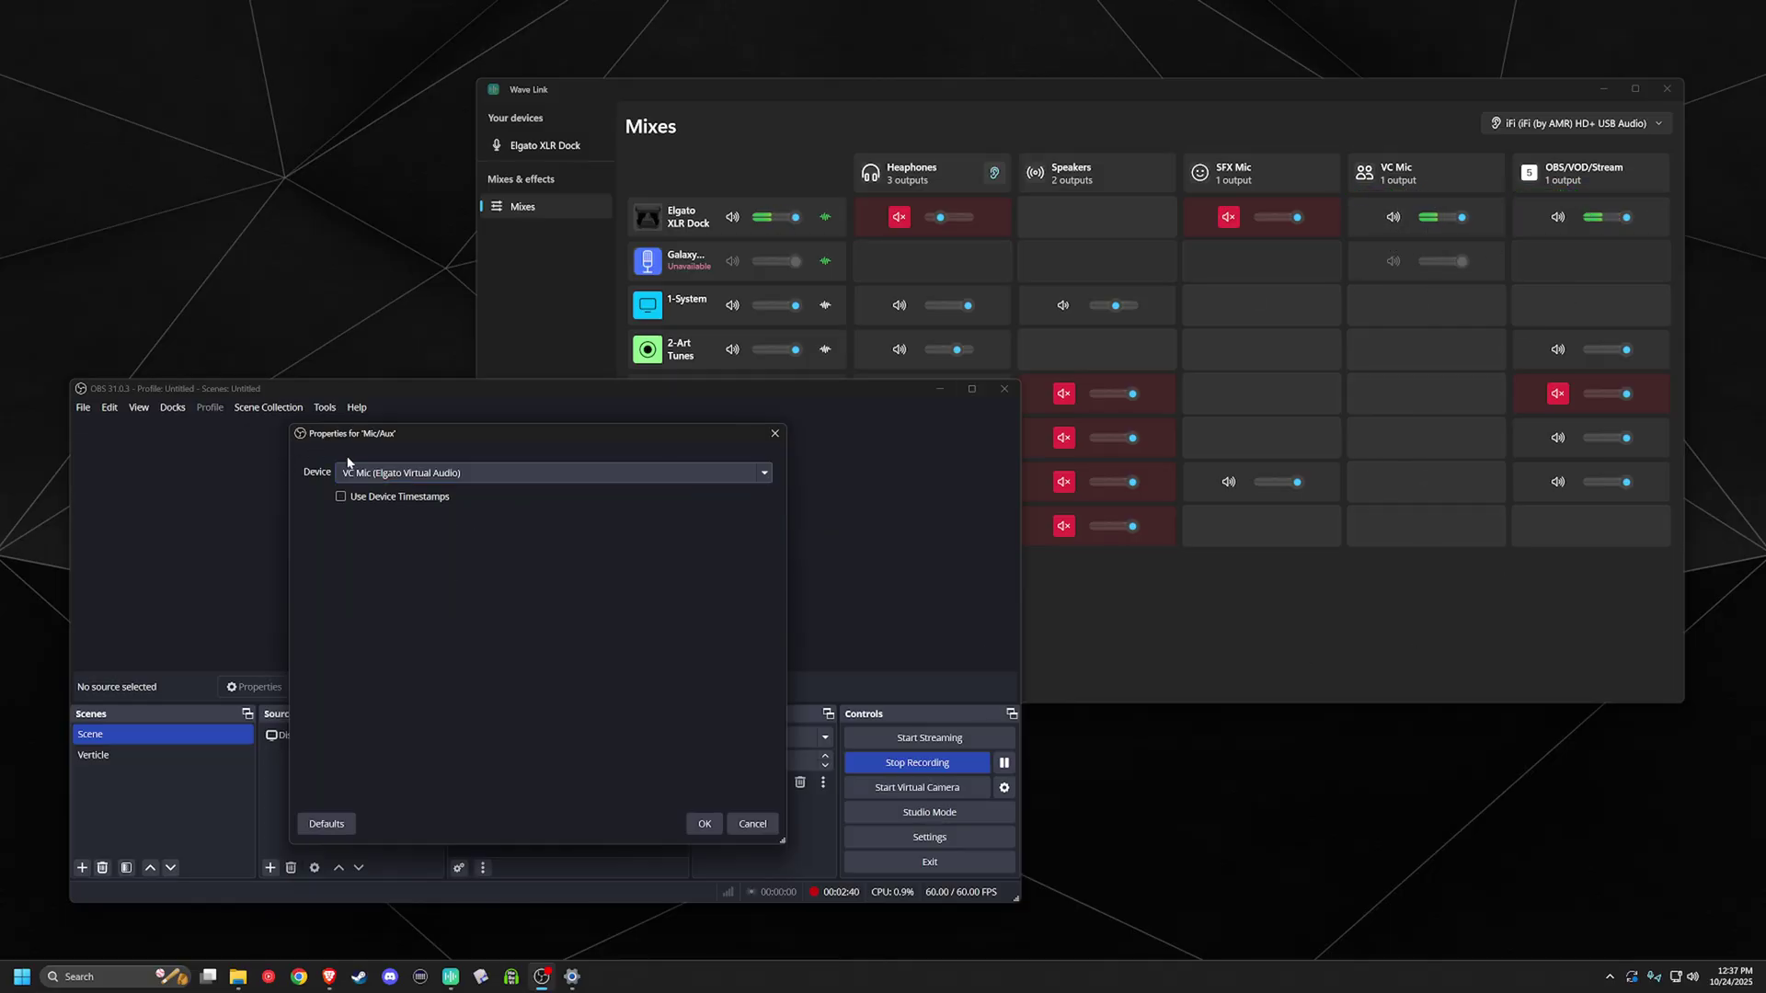
left_click(400, 473)
left_click(391, 532)
left_click(704, 826)
mouse_move(1424, 481)
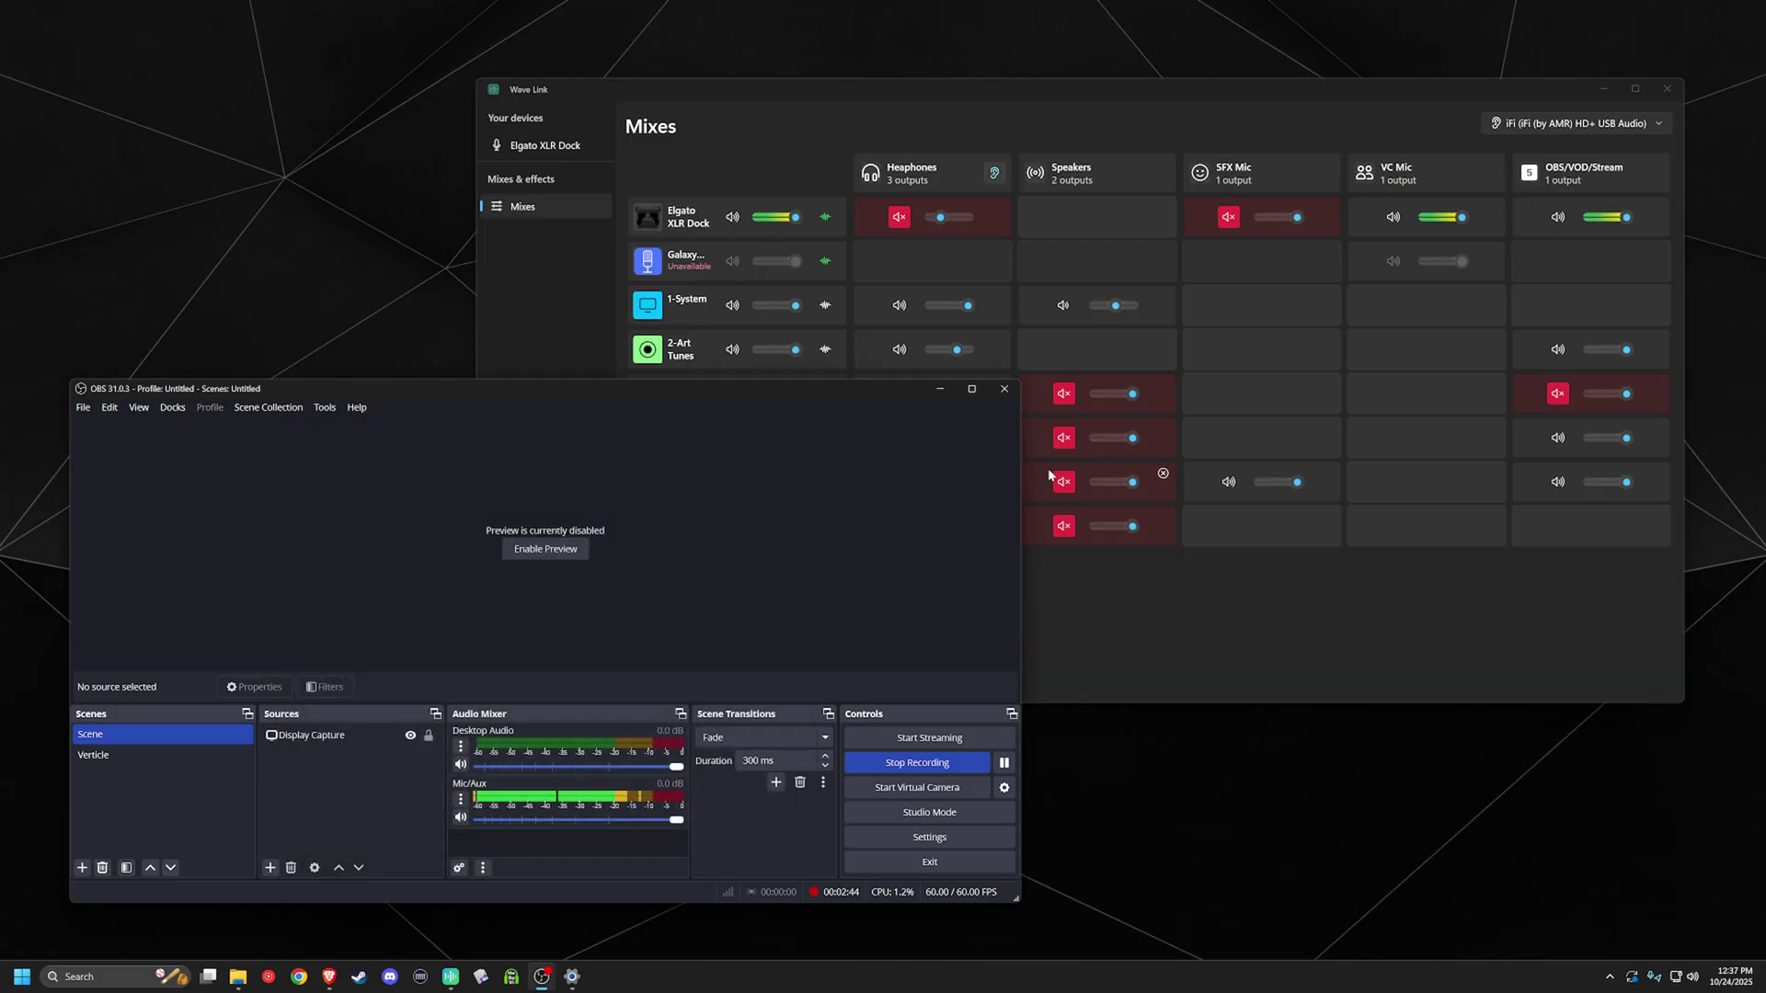
Focus Wave Link and open the 4-Game channel settings, which list ACValhalla under Apps.
left_click(1417, 612)
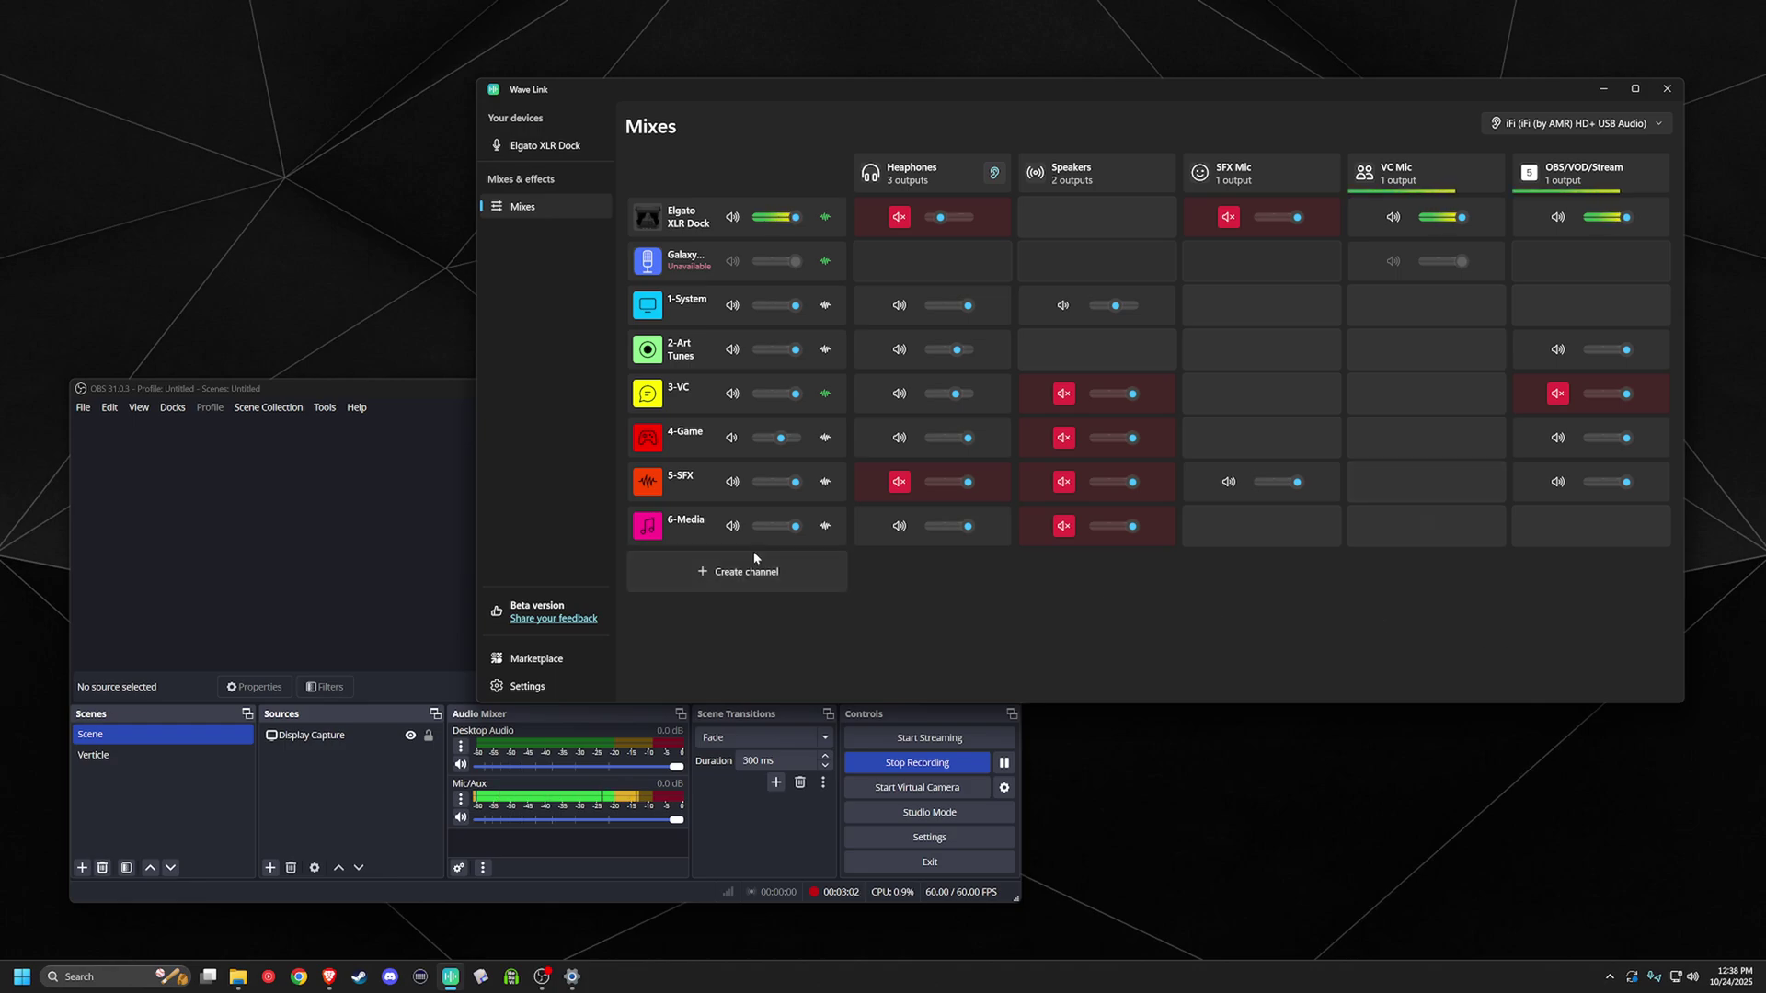
left_click(649, 440)
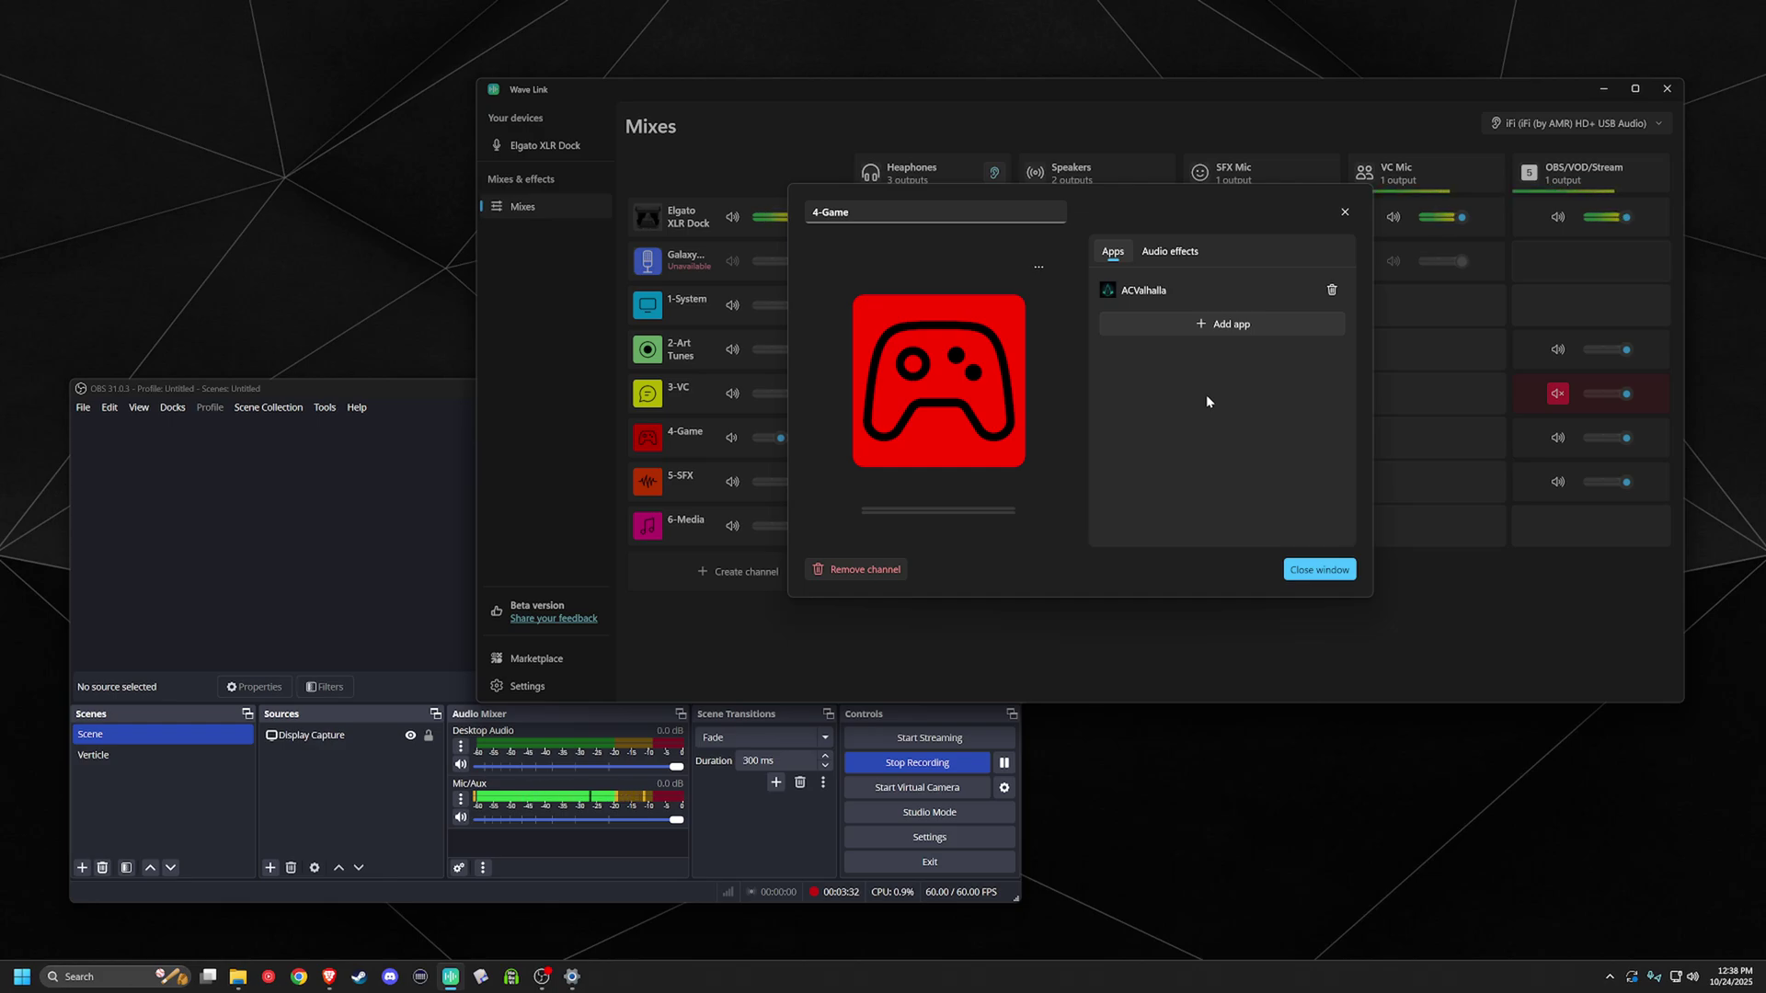
Browse the 4-Game app list without adding any app, then close the settings.
left_click(1160, 331)
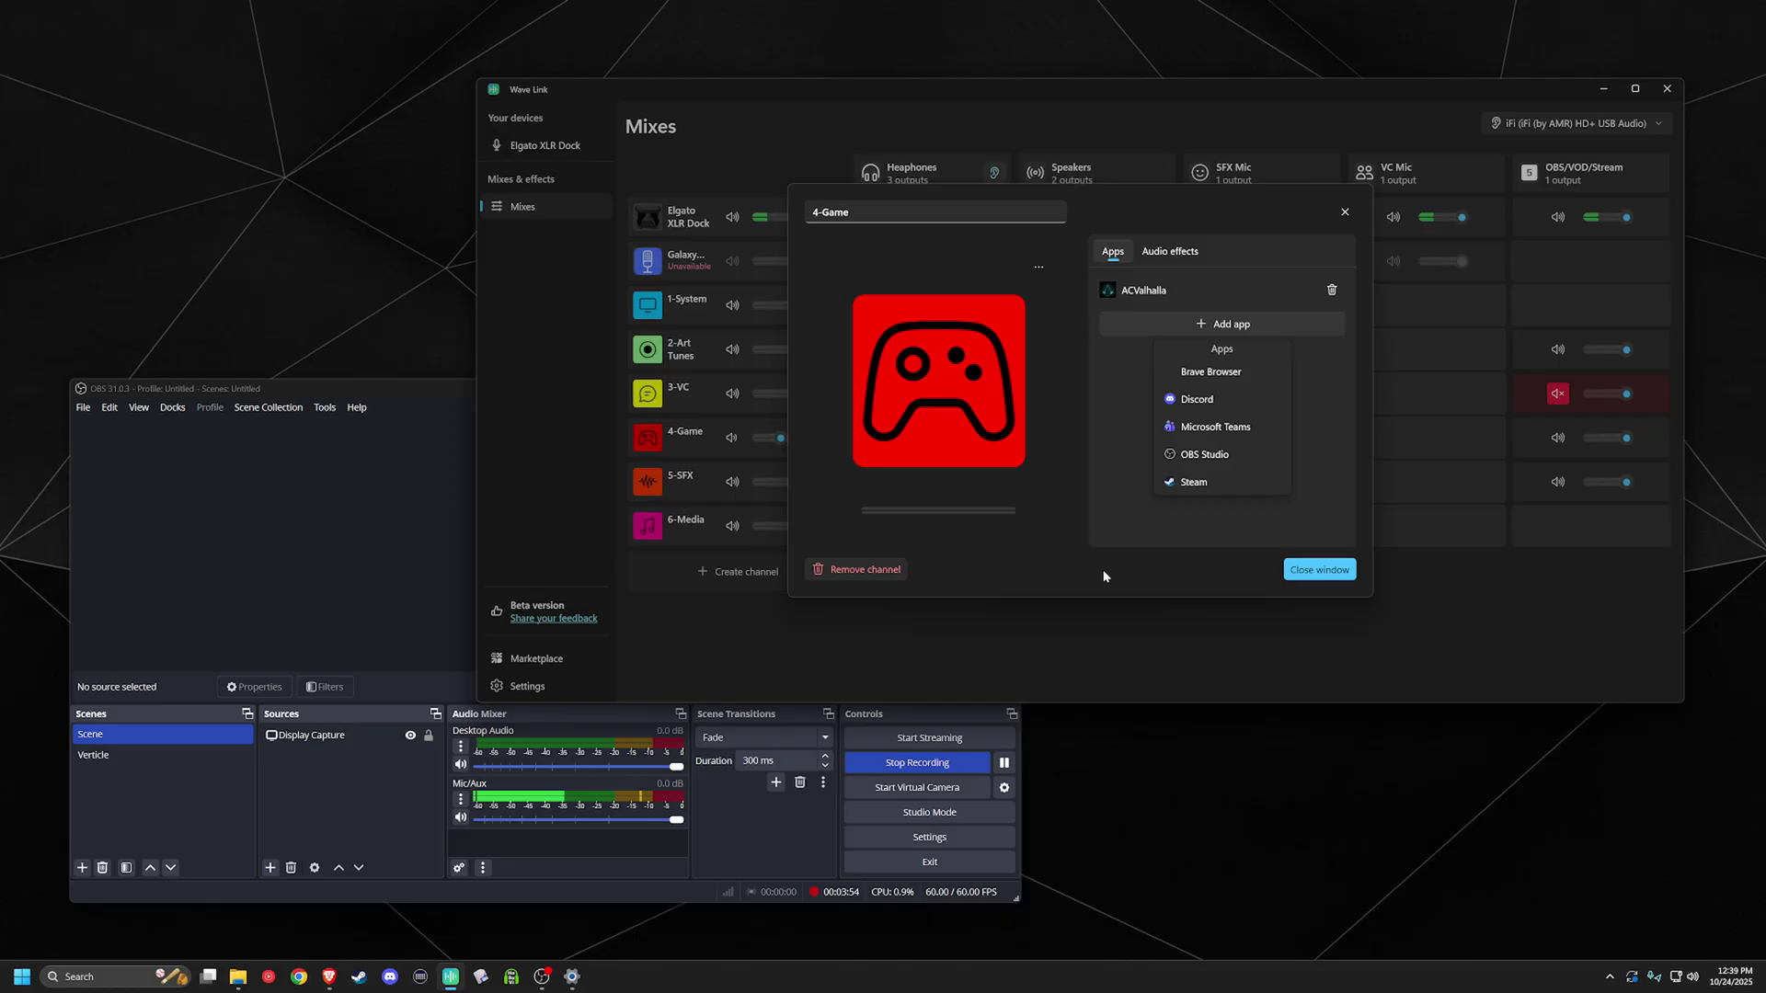
left_click(1115, 544)
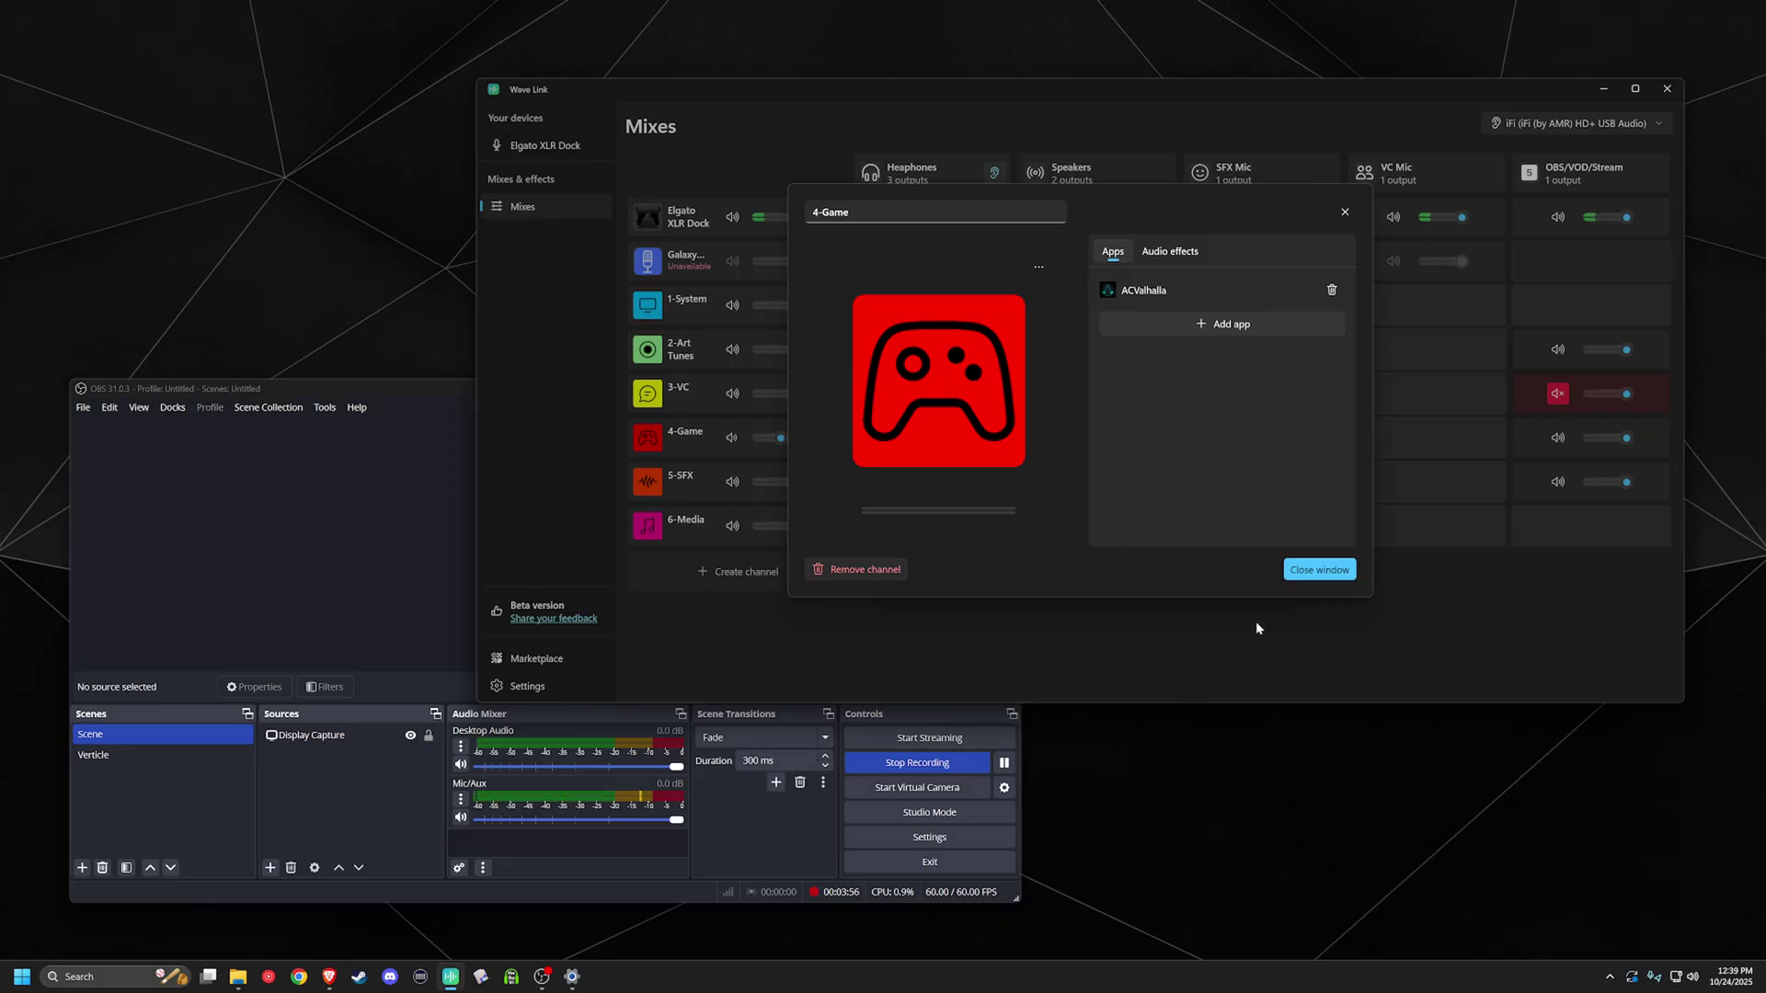
left_click(1009, 773)
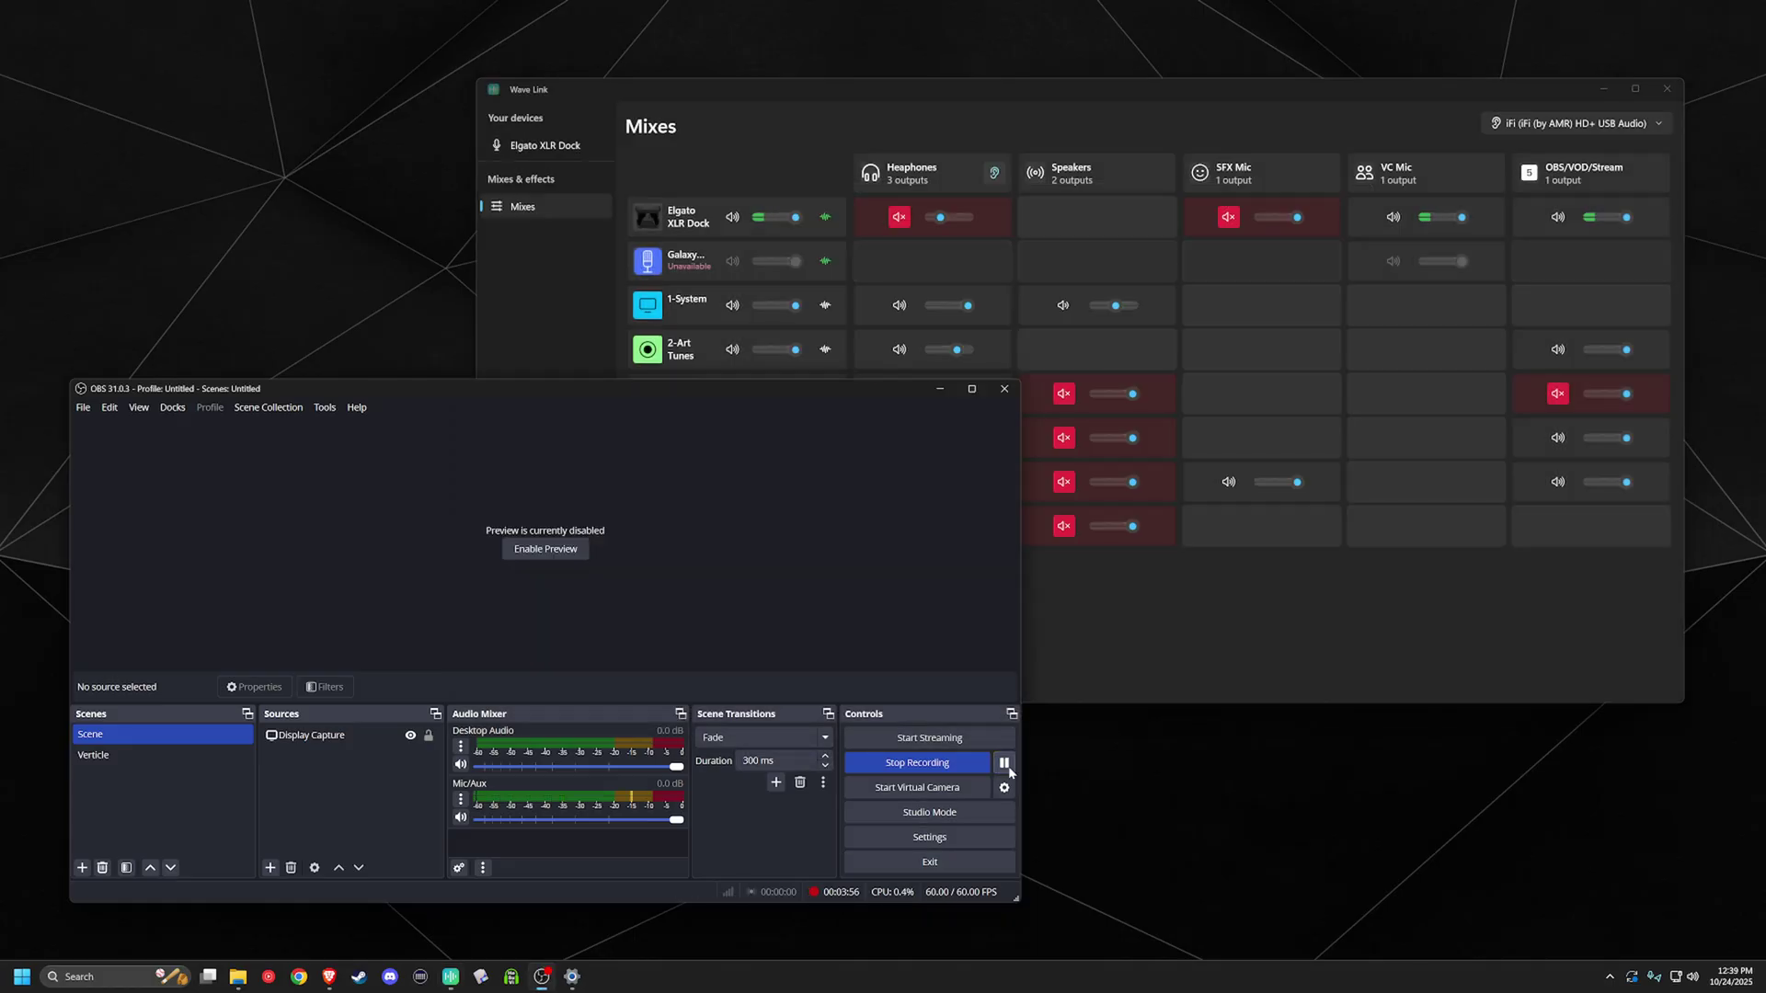
Focus the Wave Link window so its Mixes grid sits in front of OBS.
left_click(1257, 624)
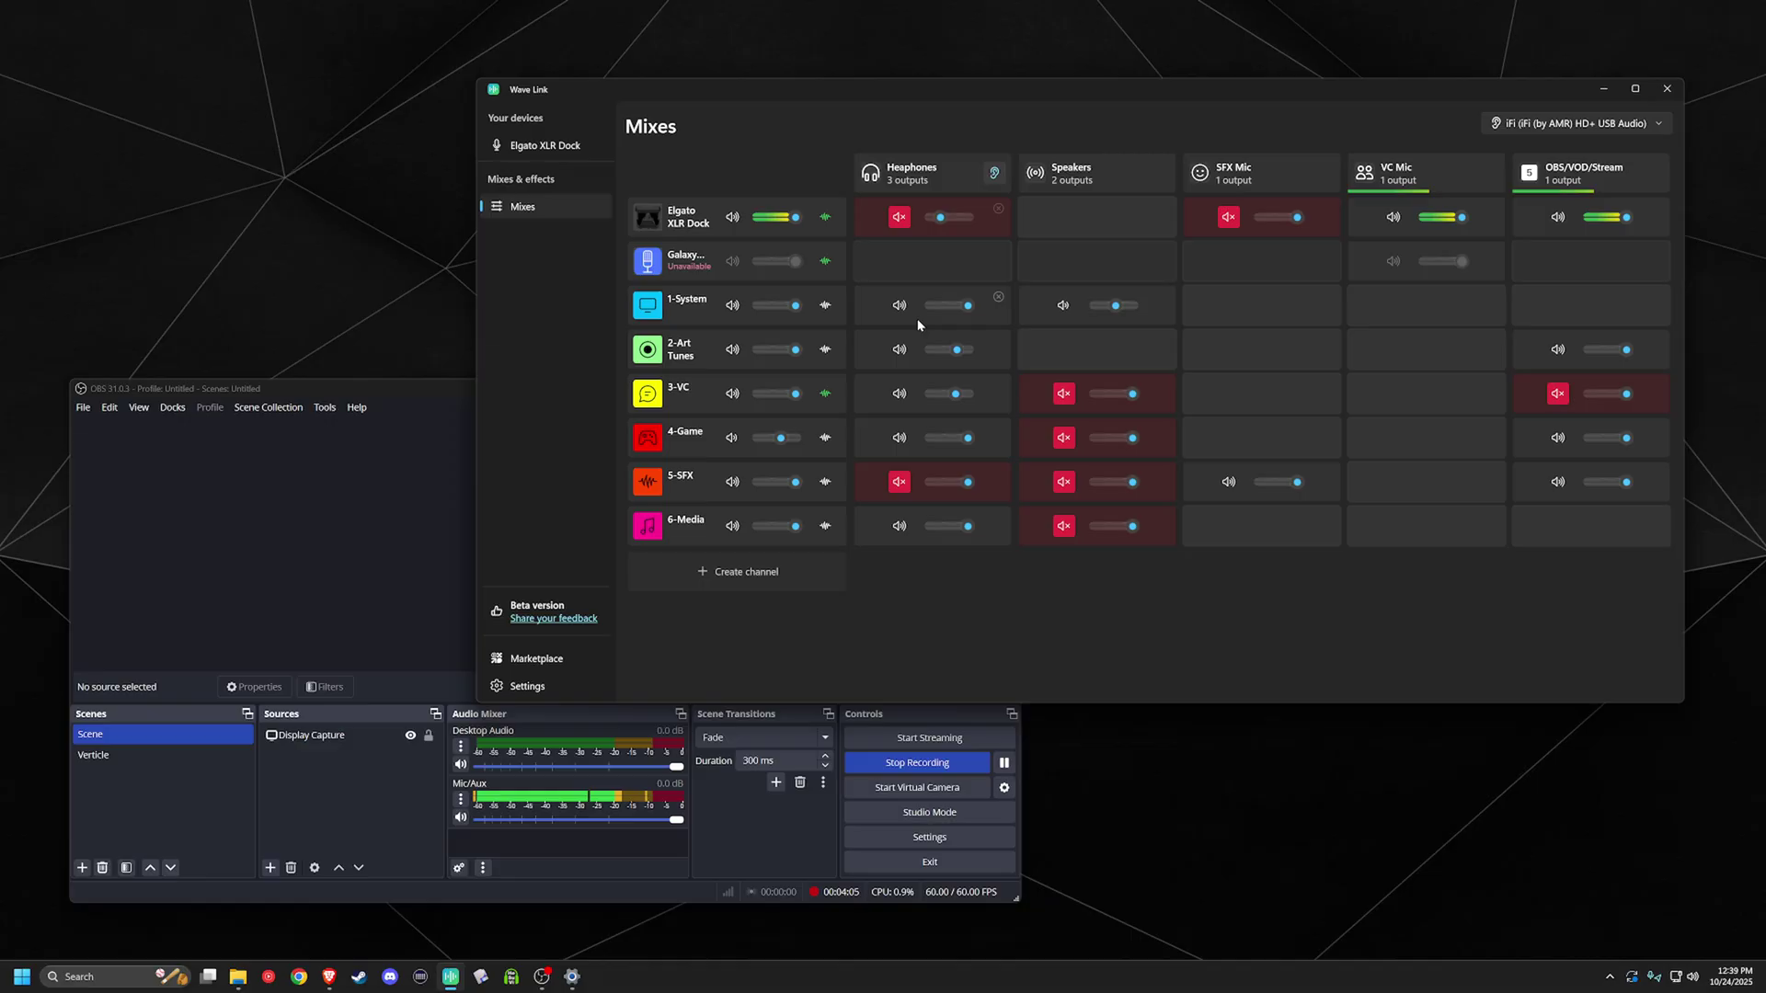
left_click(918, 188)
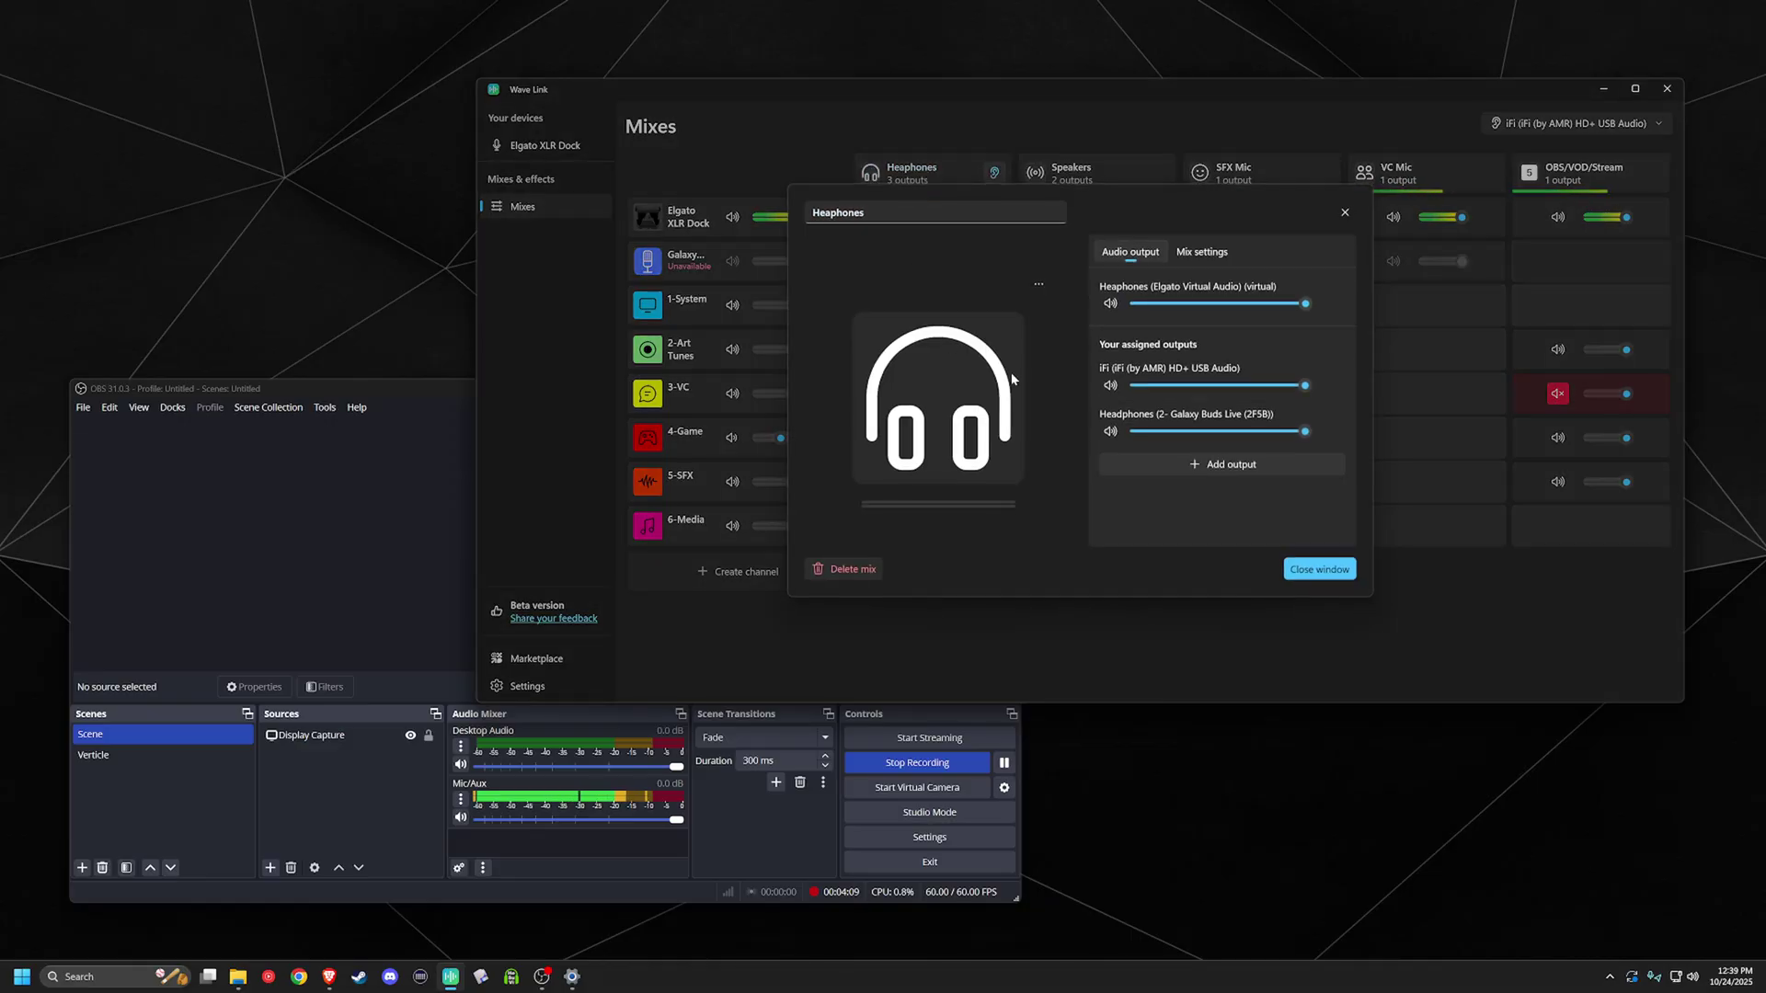
left_click(1230, 464)
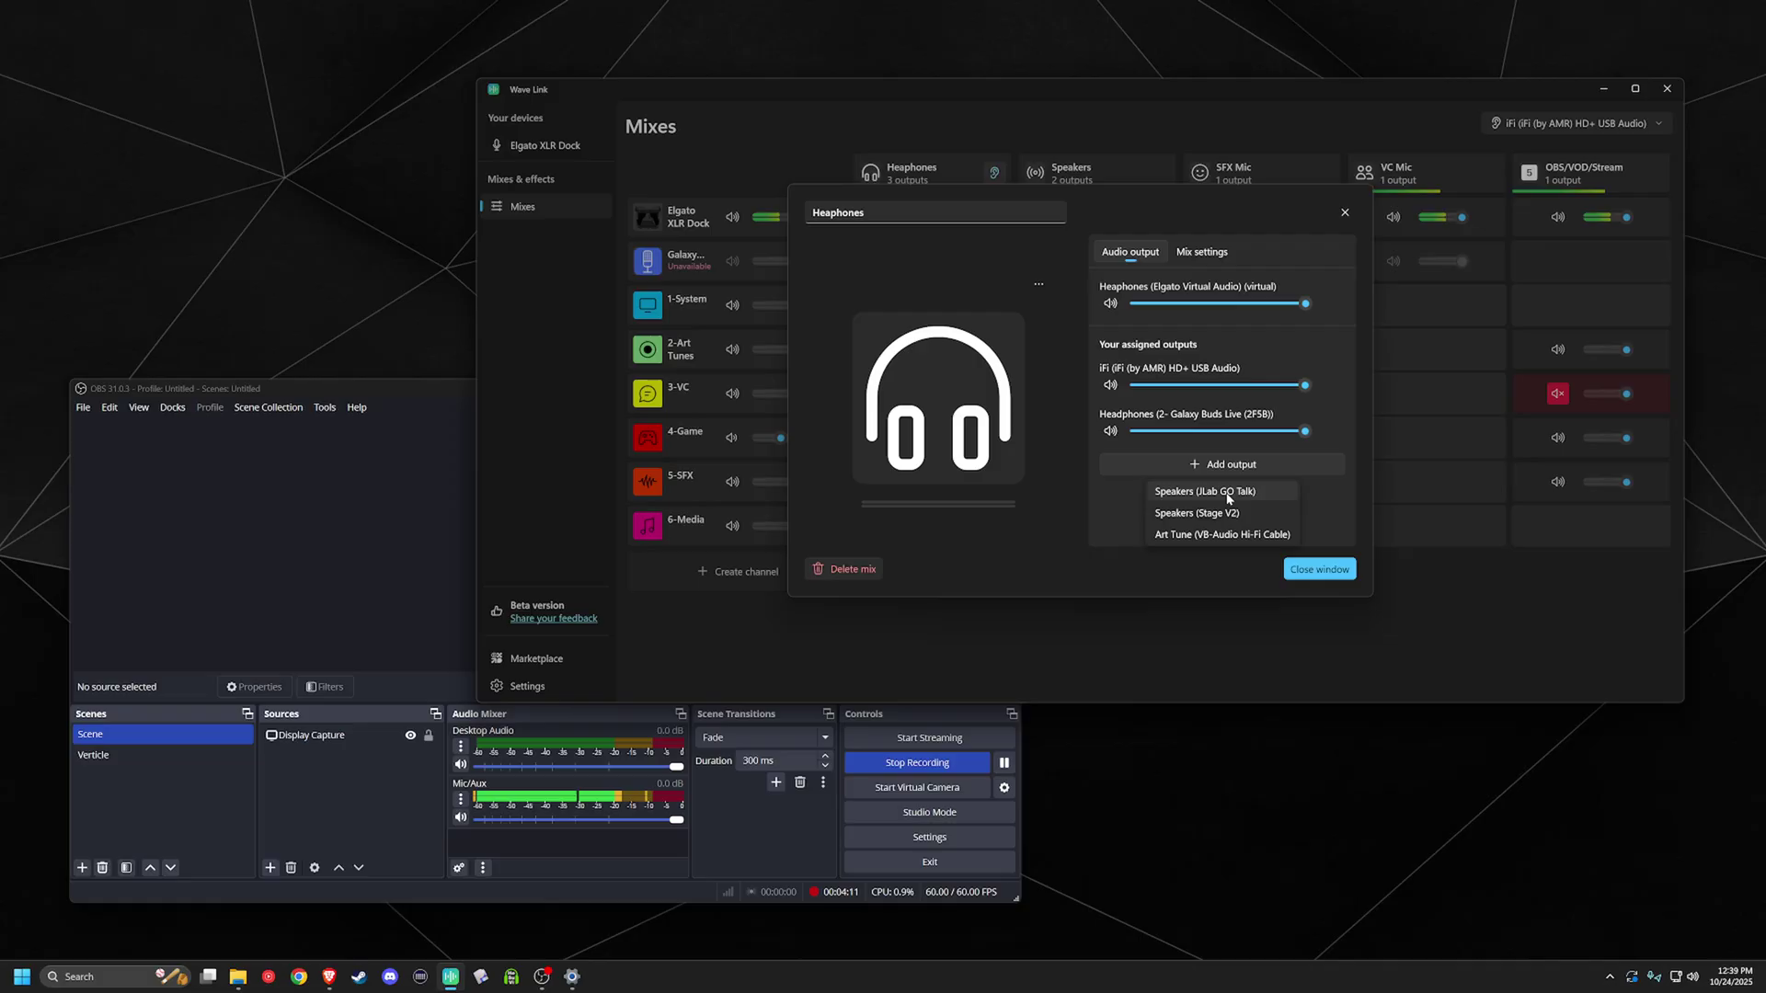
left_click(1126, 509)
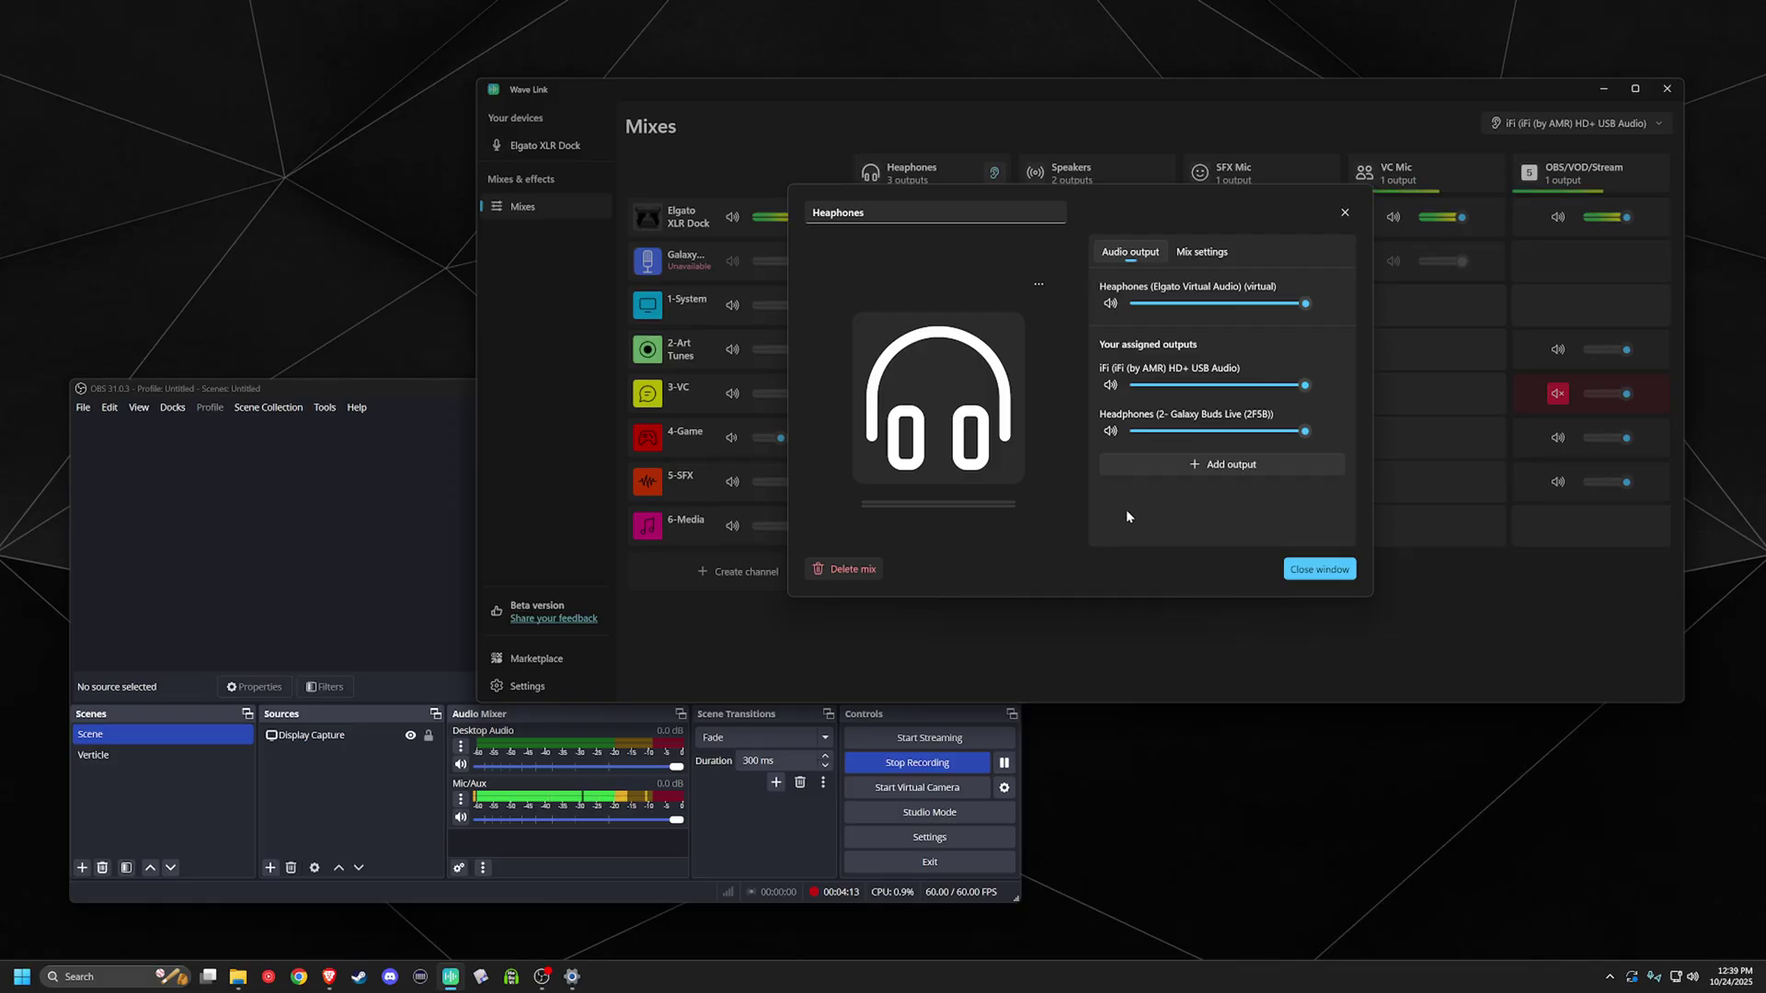
left_click(1320, 569)
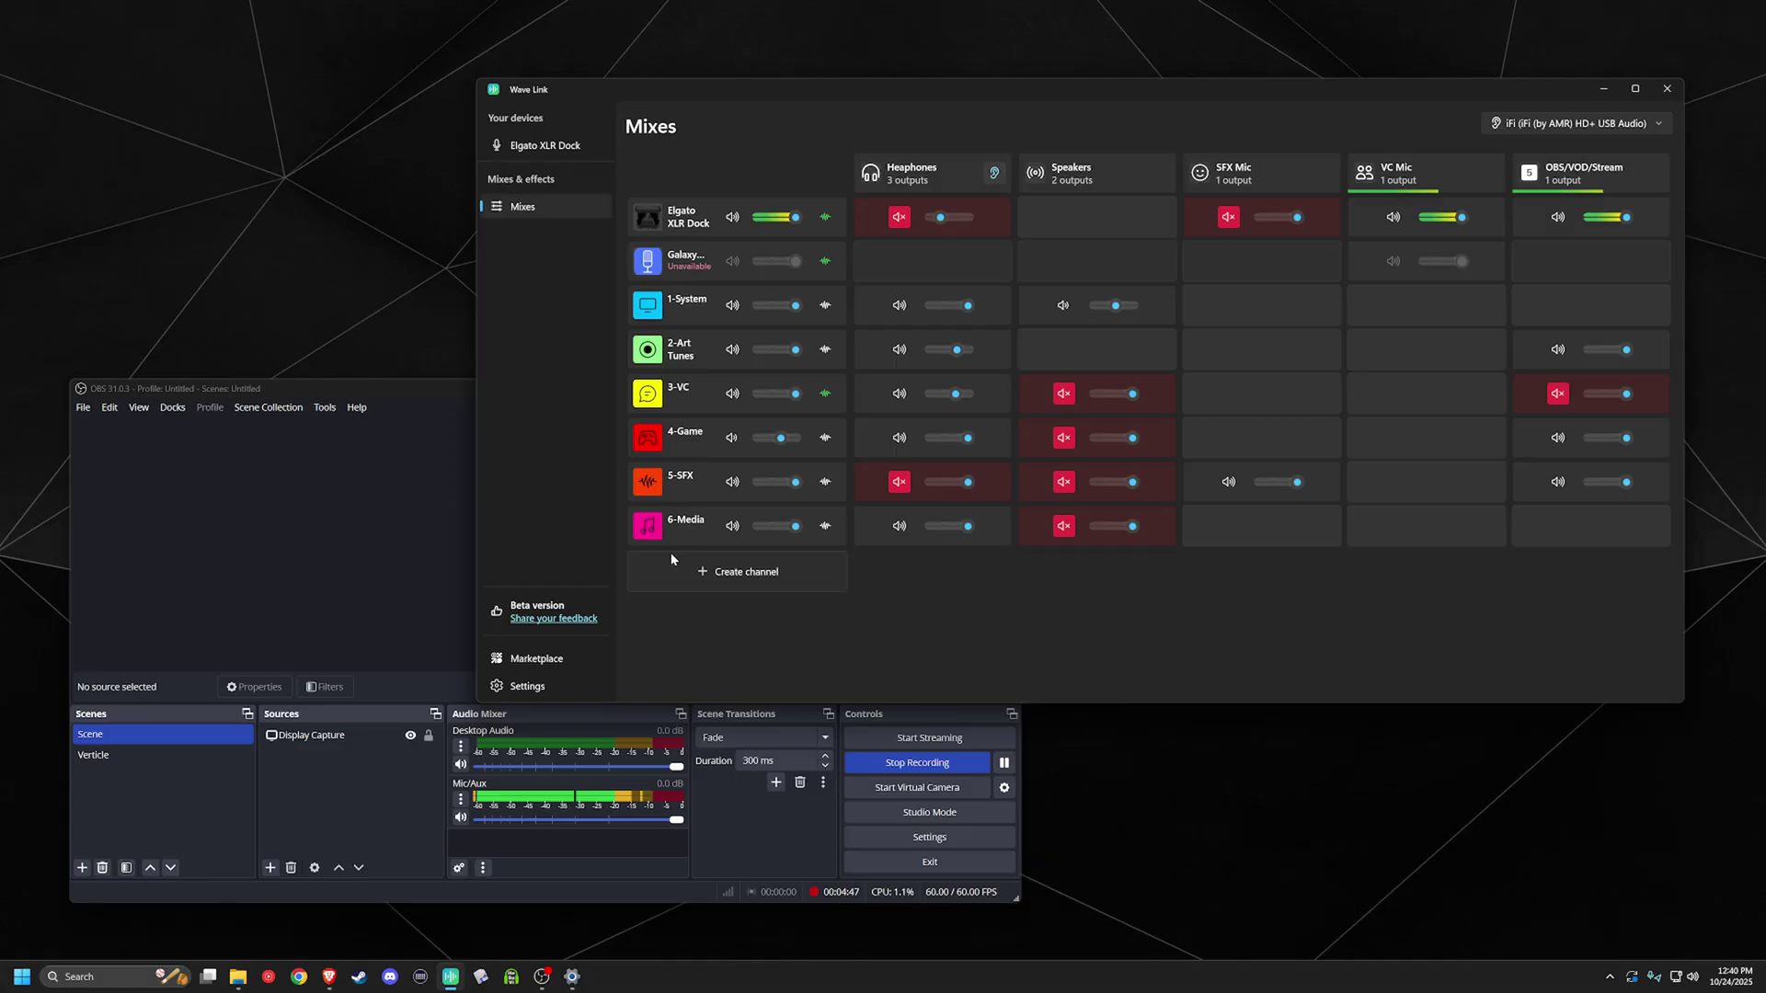
left_click(899, 183)
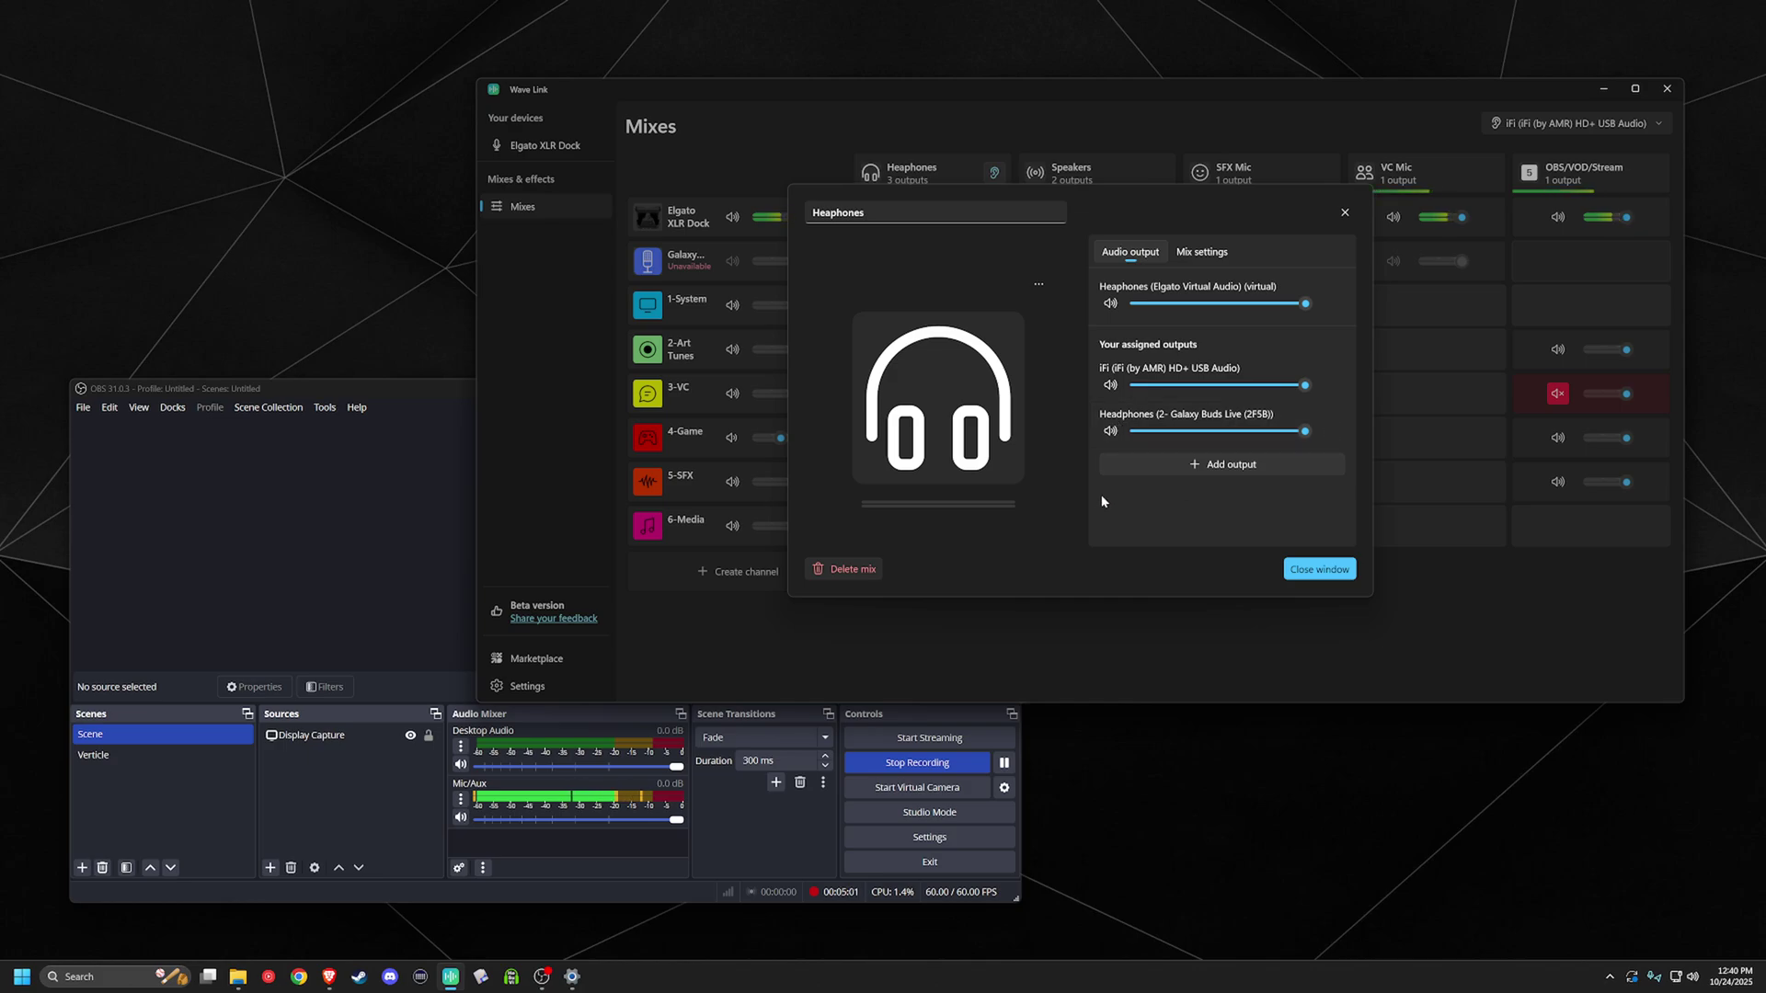
left_click(1319, 569)
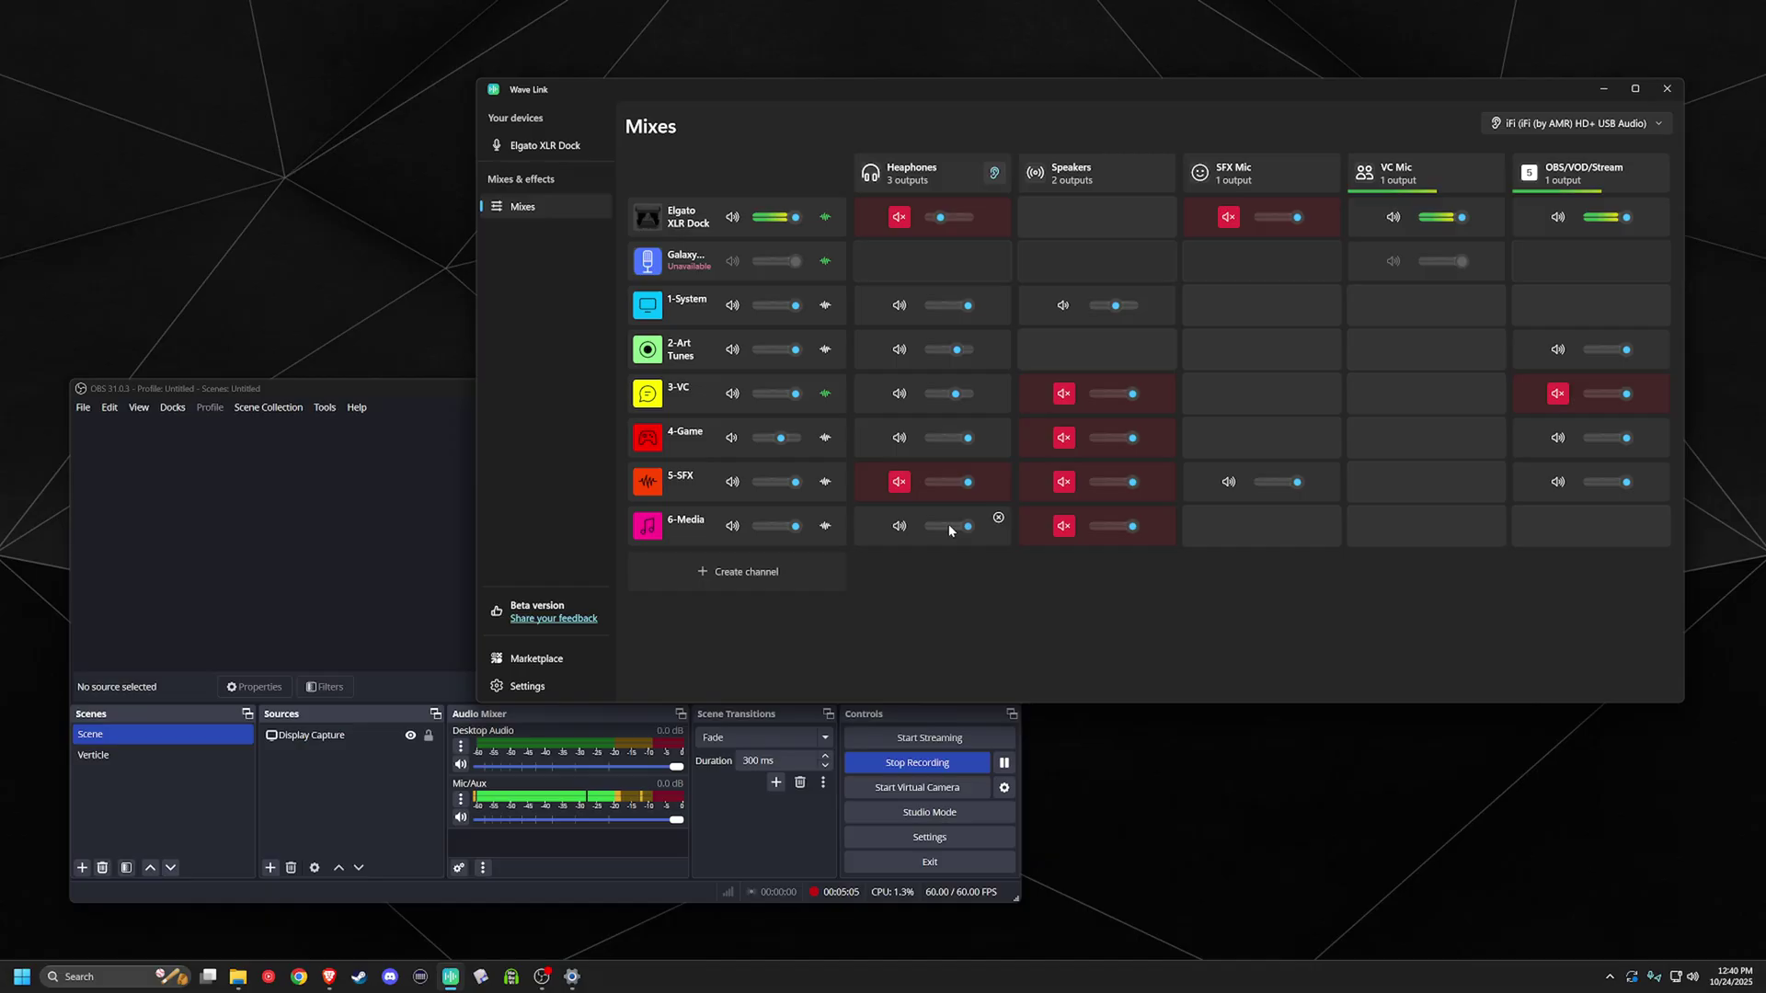
mouse_move(1095, 174)
left_click(1072, 181)
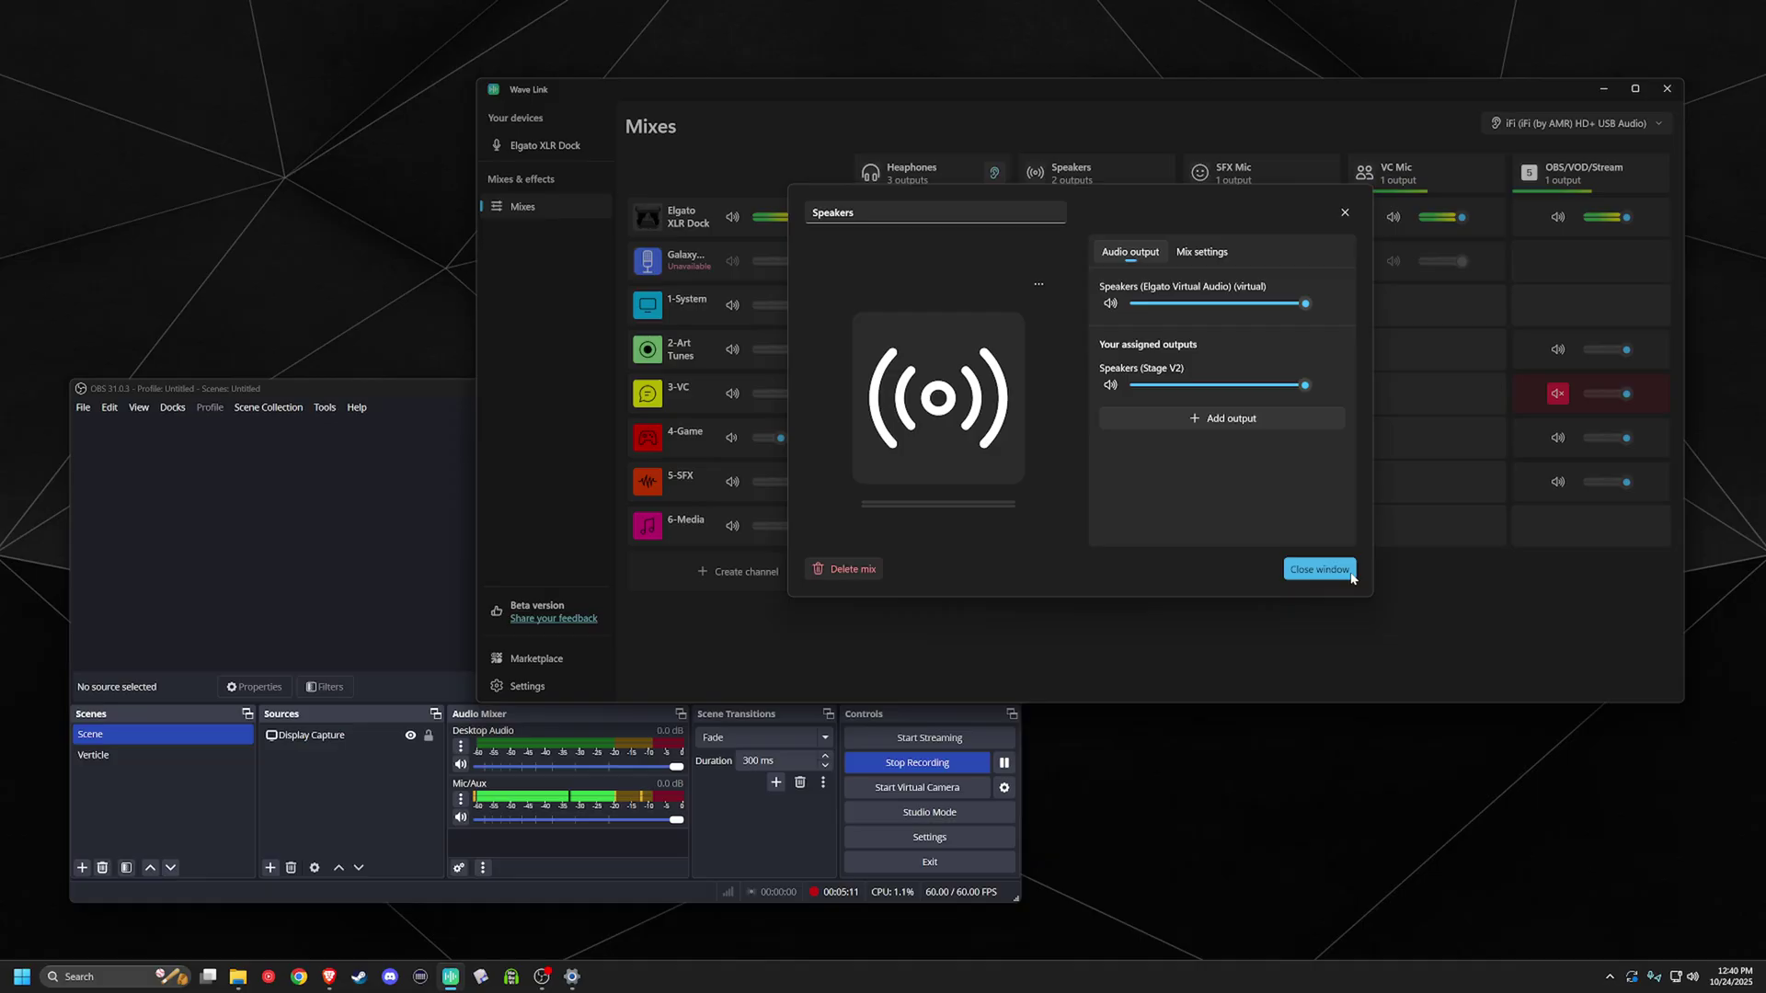
left_click(1322, 570)
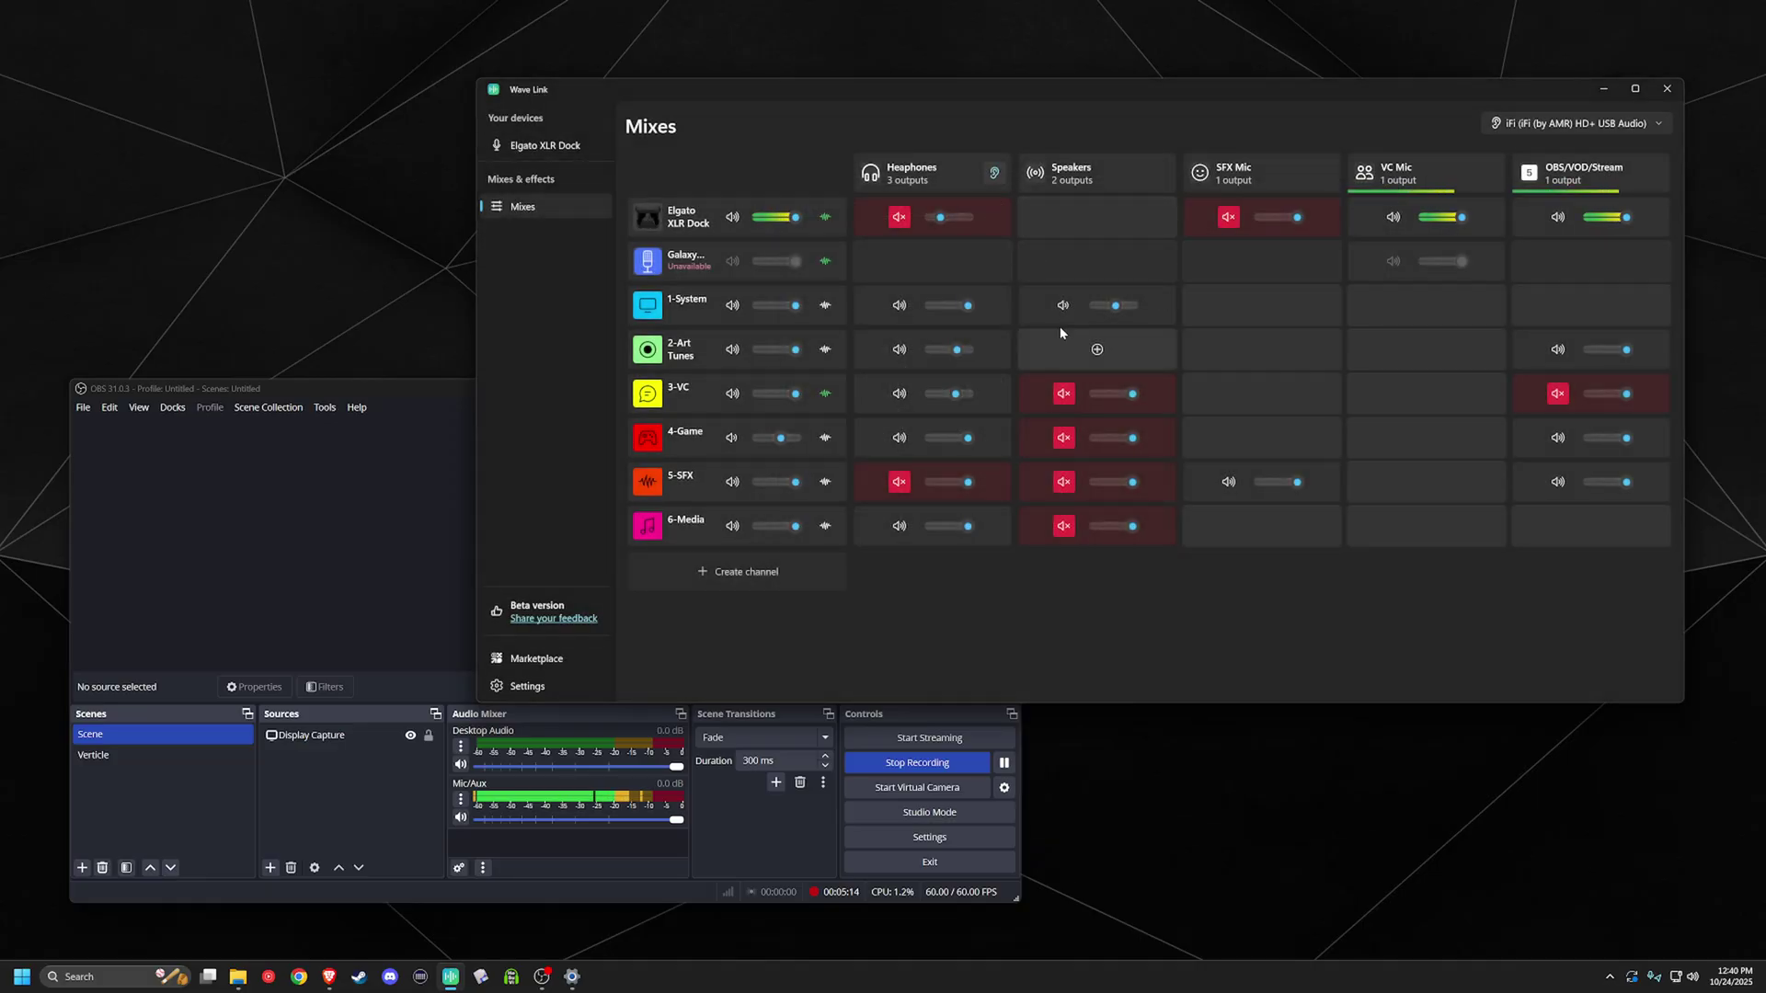
left_click(892, 180)
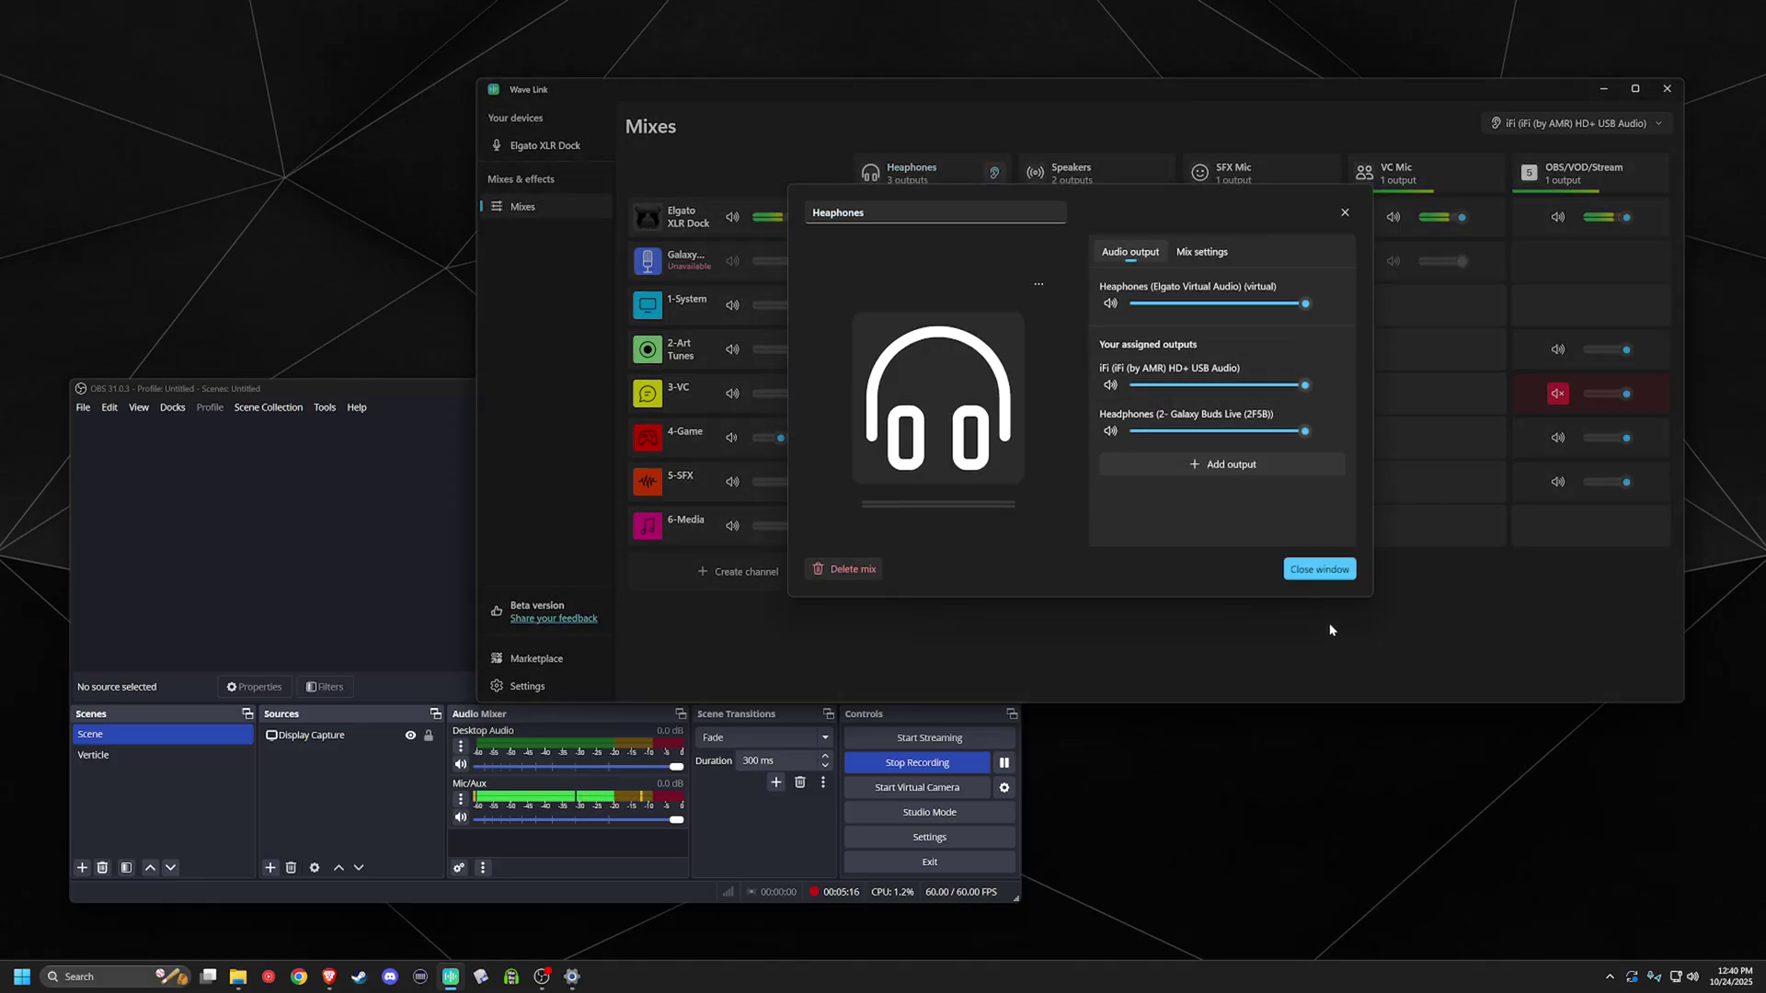
left_click(1318, 566)
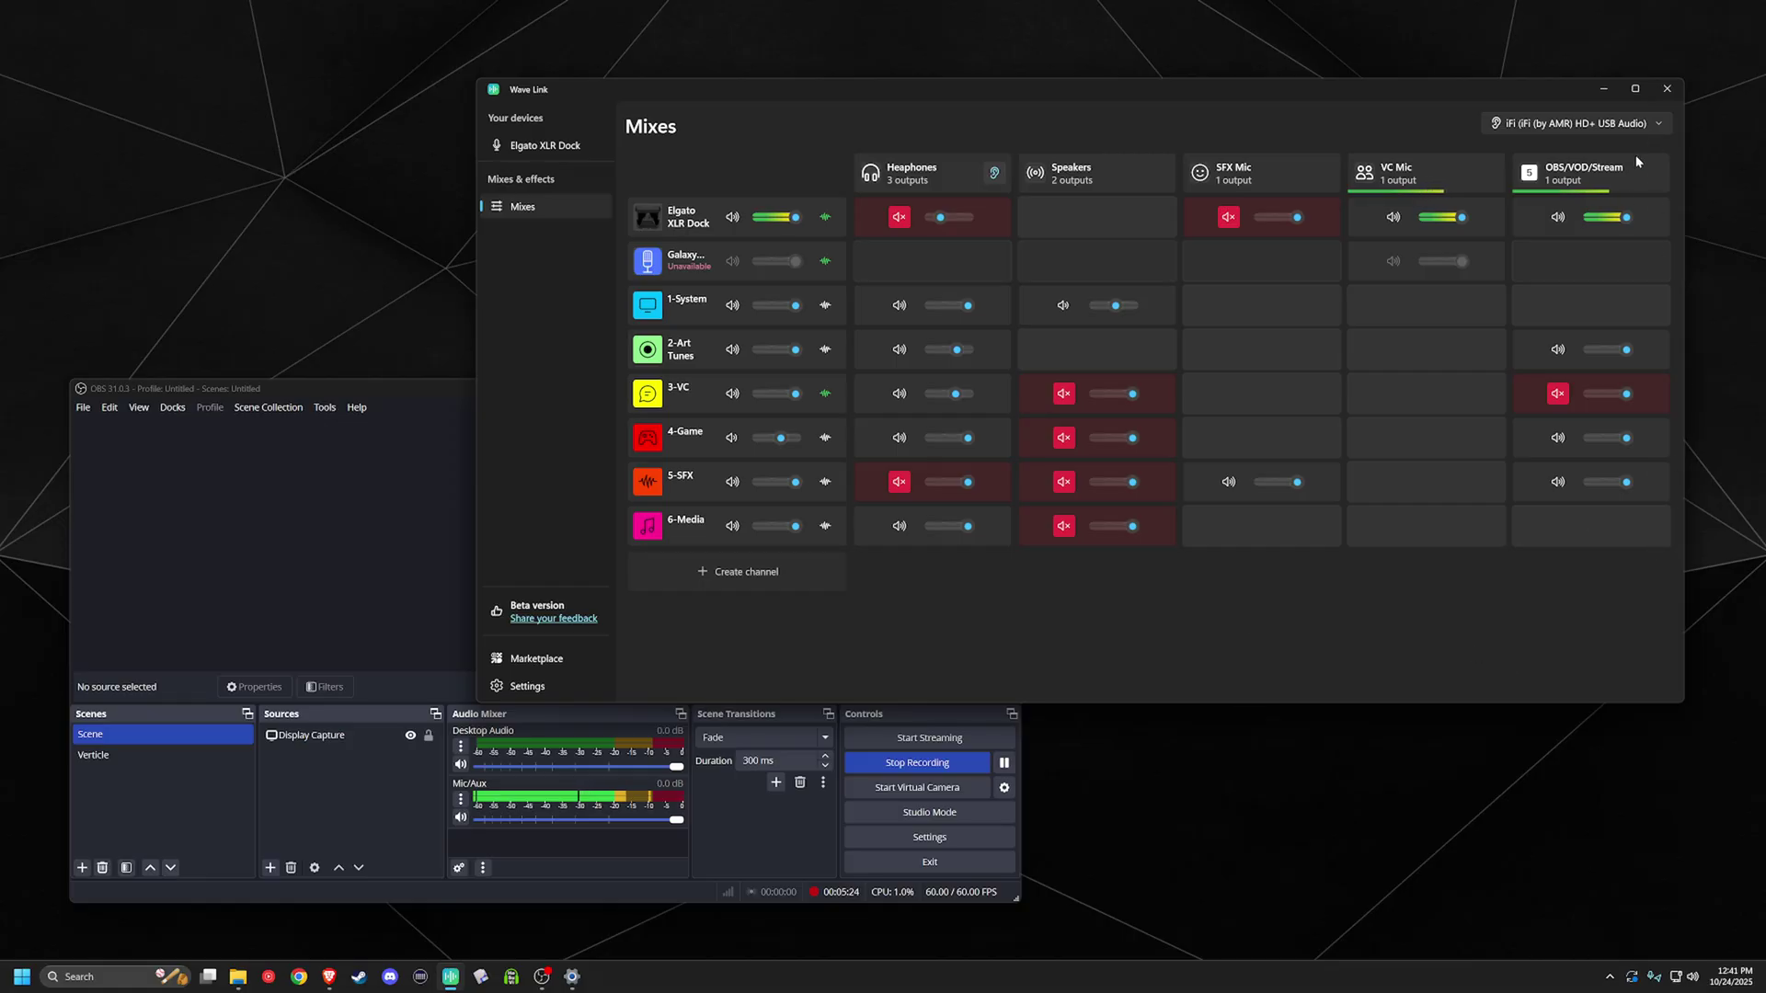
Mute 5-SFX in OBS/VOD/Stream after toggling it off and on, then refocus Wave Link.
mouse_move(1590, 482)
left_click(1559, 485)
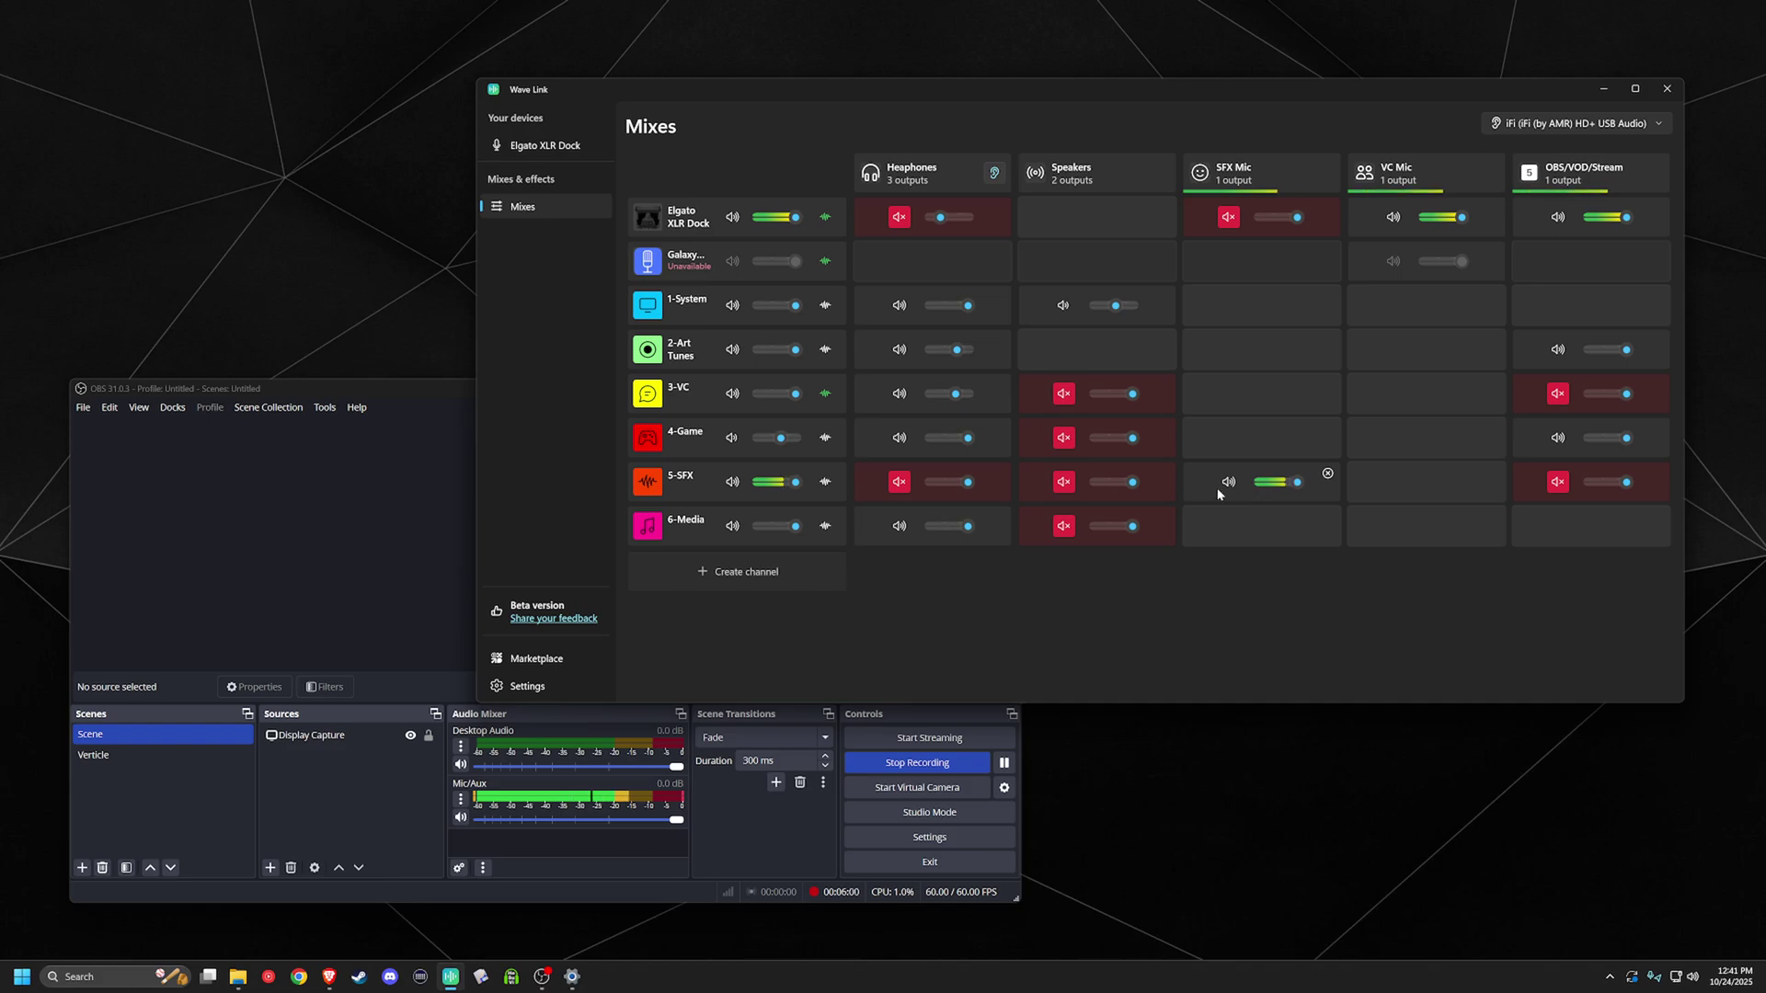
left_click(1558, 482)
left_click(1558, 481)
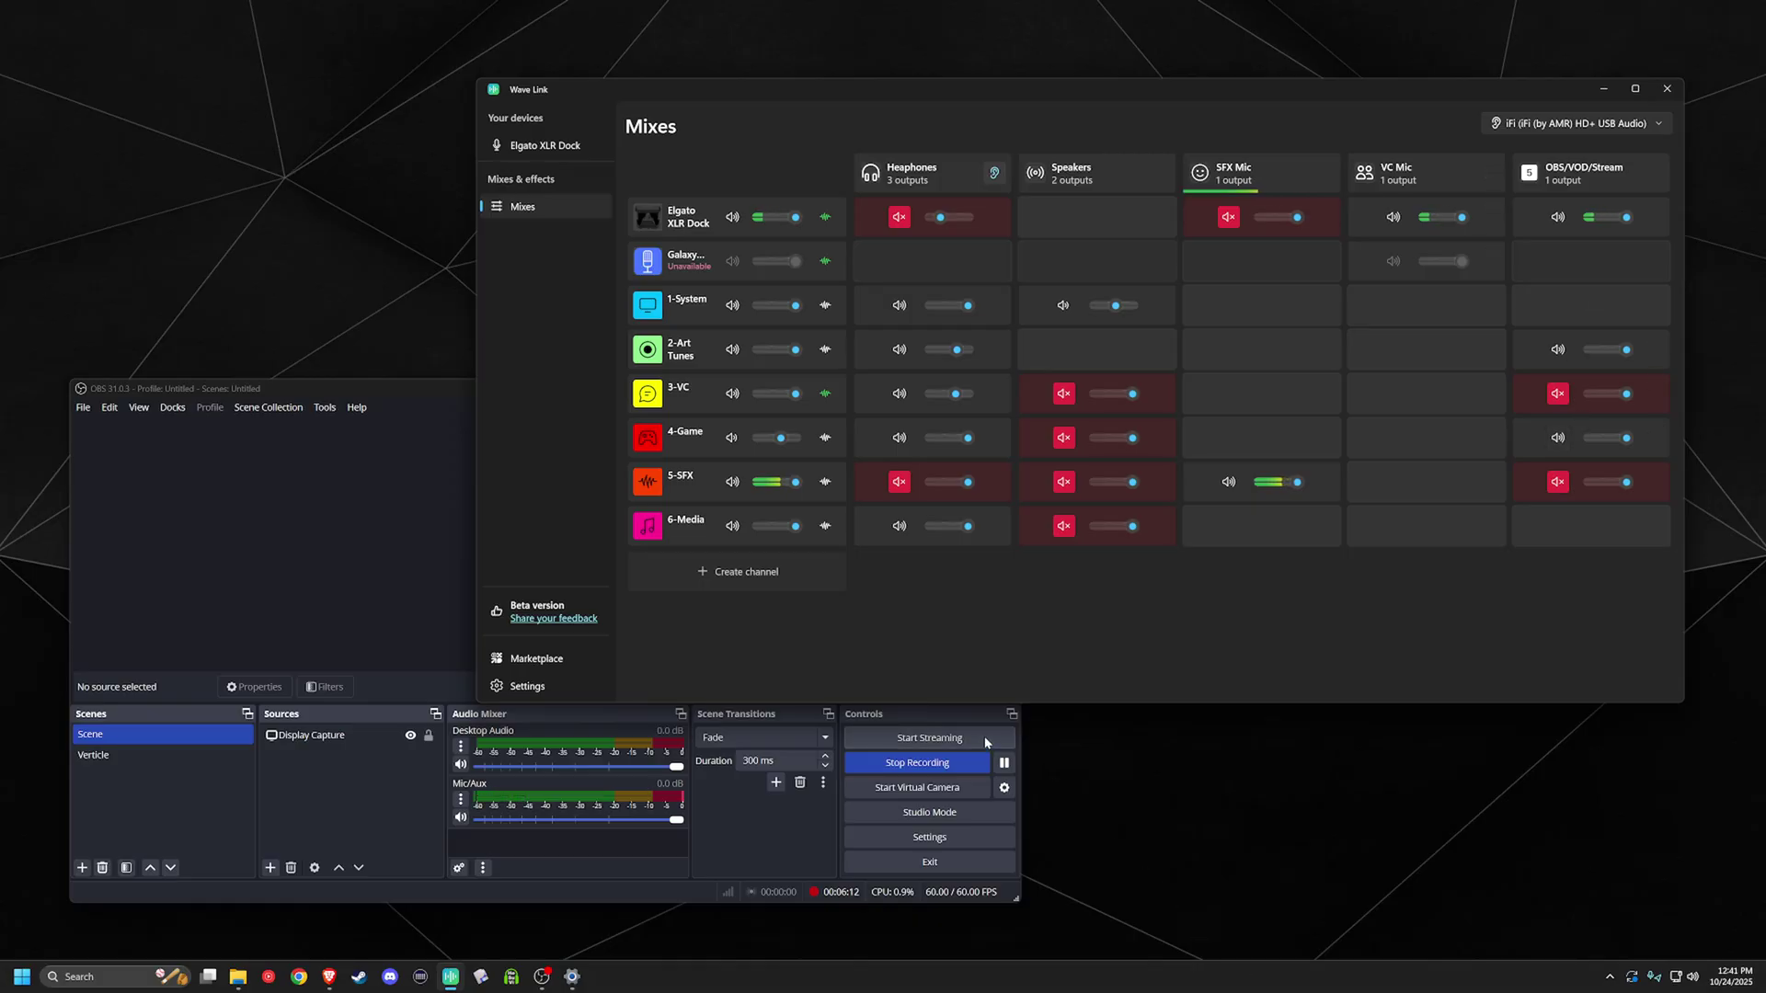
left_click(1011, 745)
left_click(1132, 674)
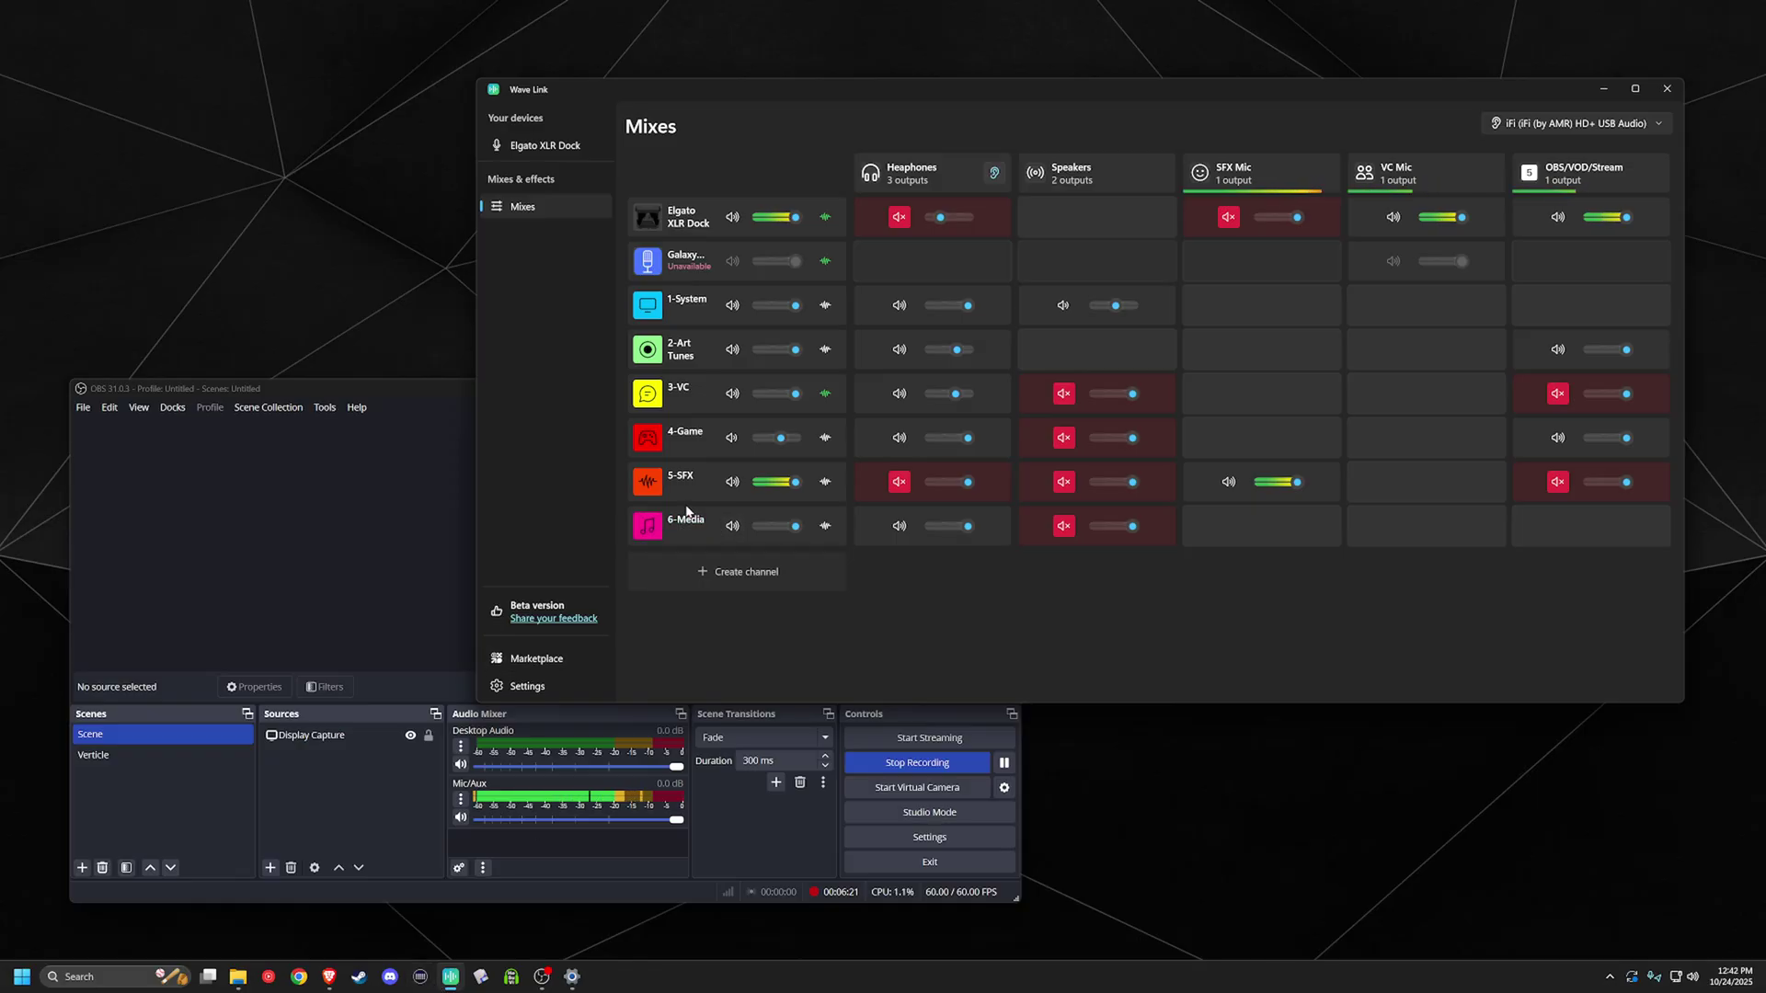
Open the 5-SFX channel settings and browse its app list, keeping Stream Deck as the only app.
mouse_move(648, 482)
left_click(649, 486)
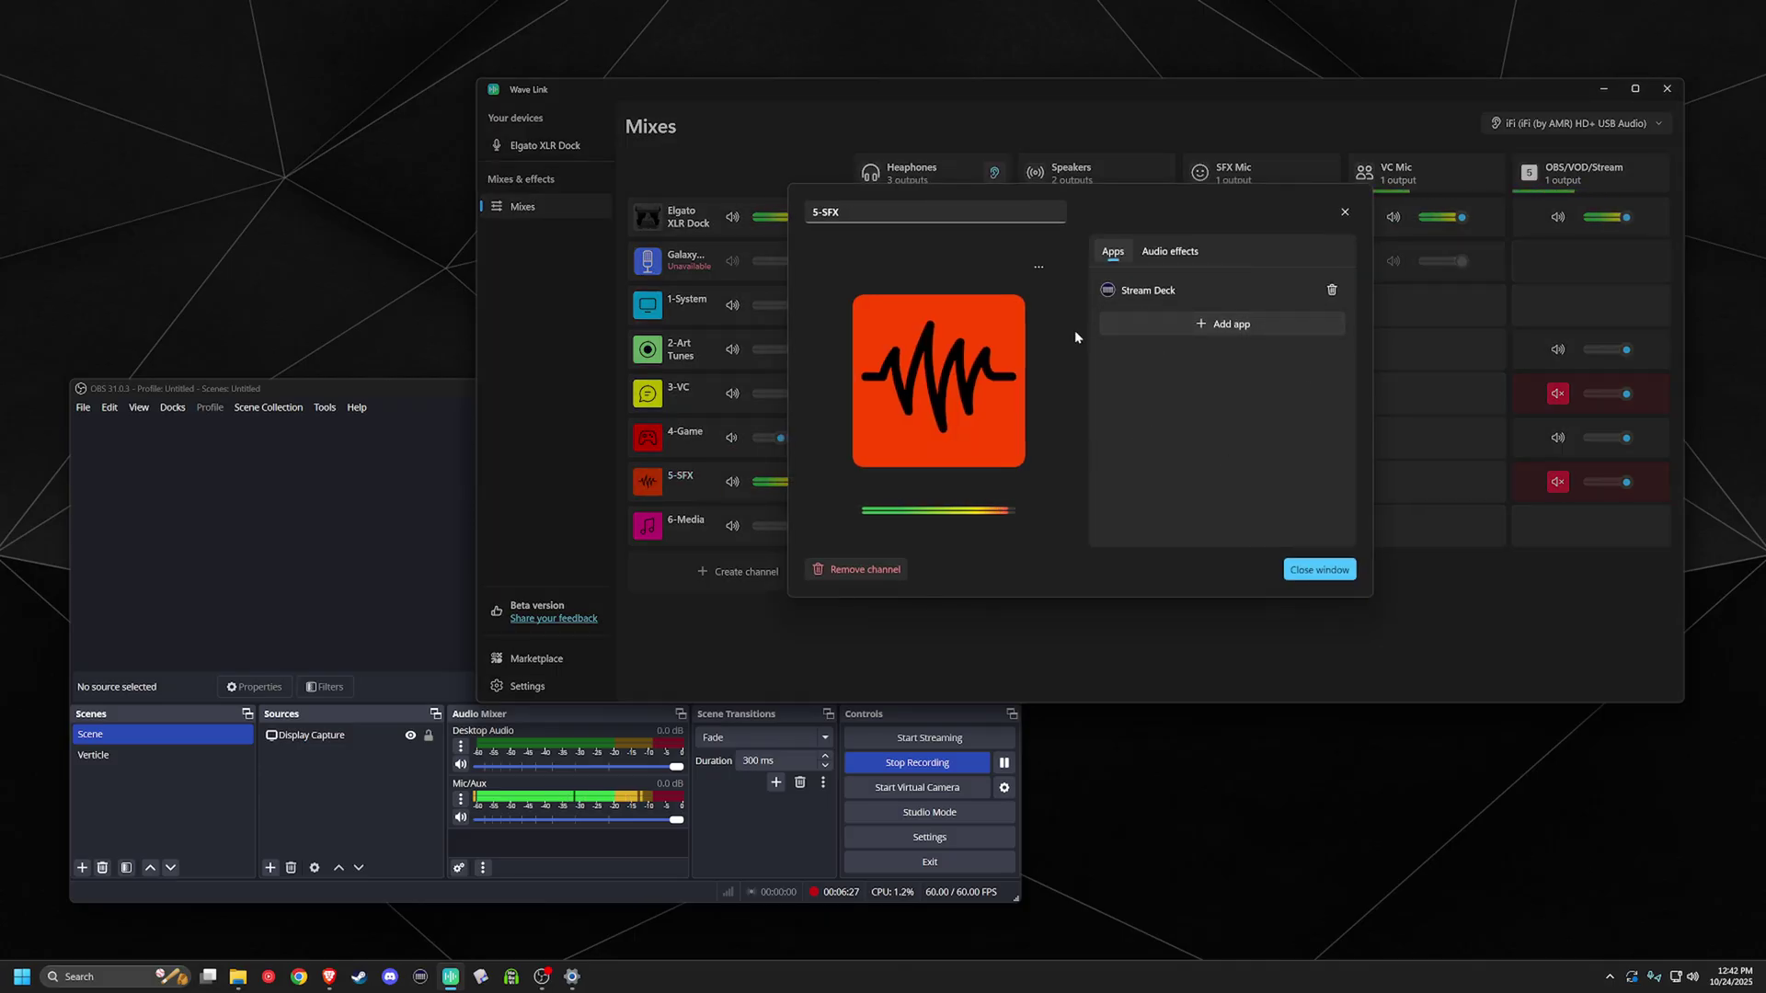
left_click(1216, 328)
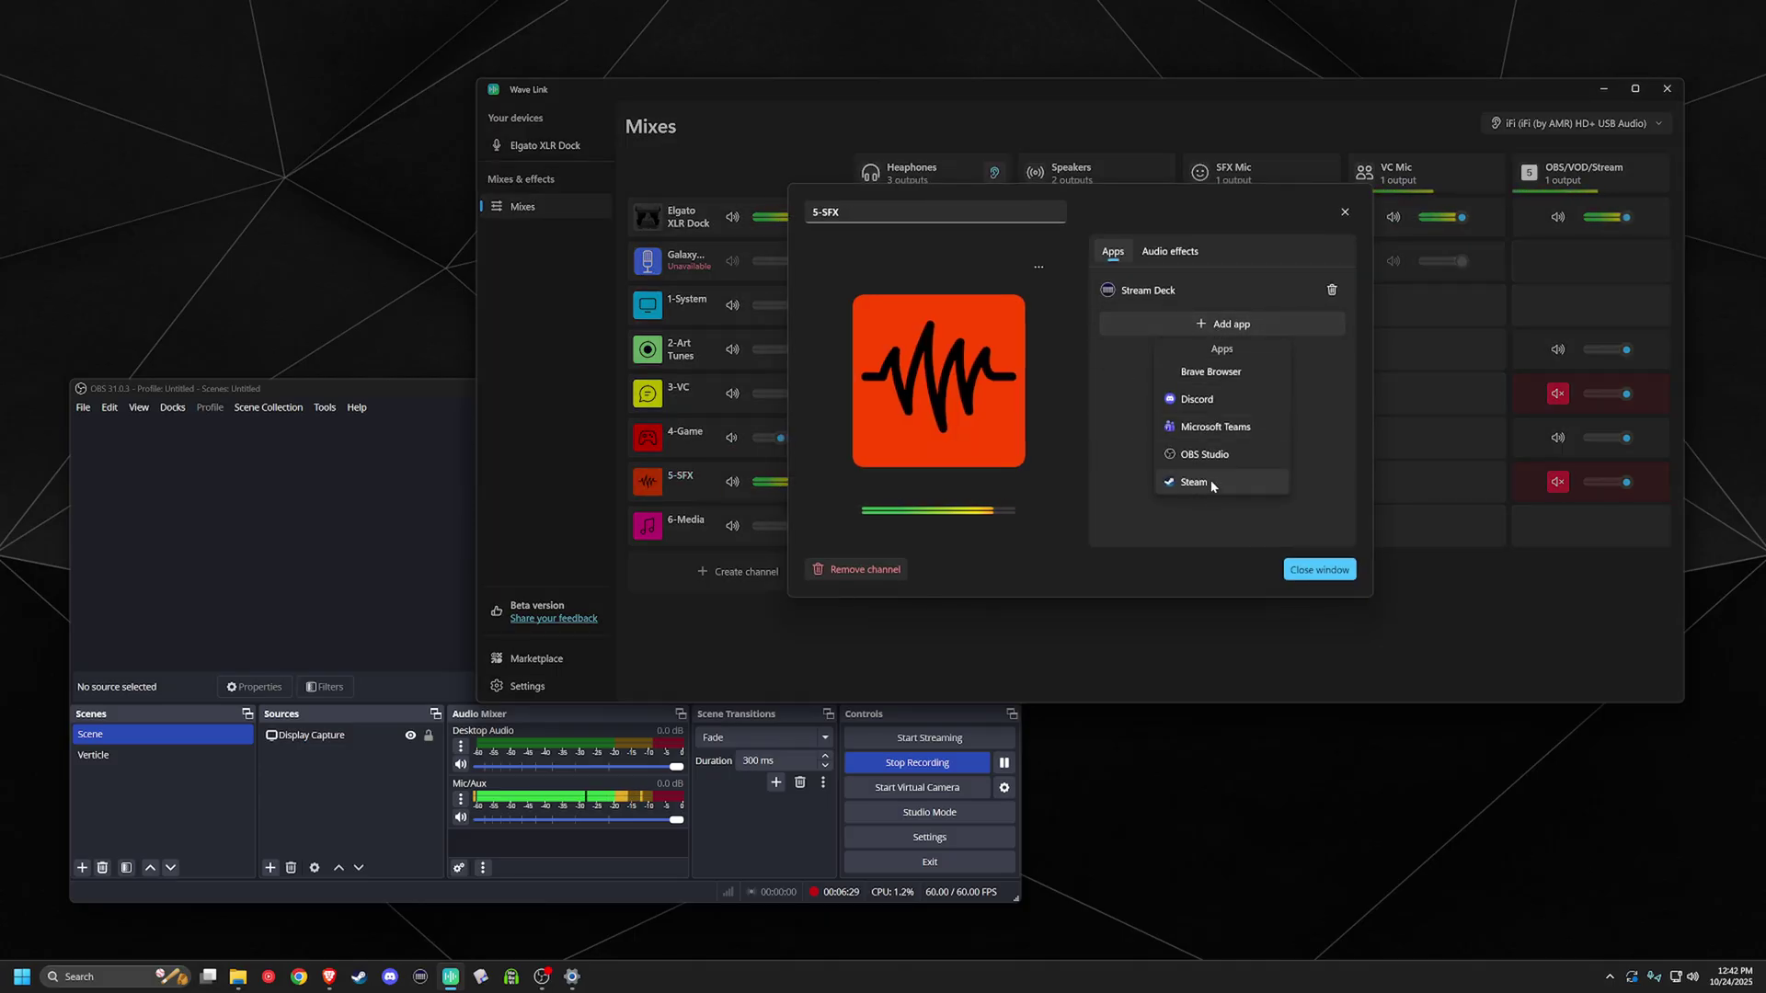
left_click(1133, 470)
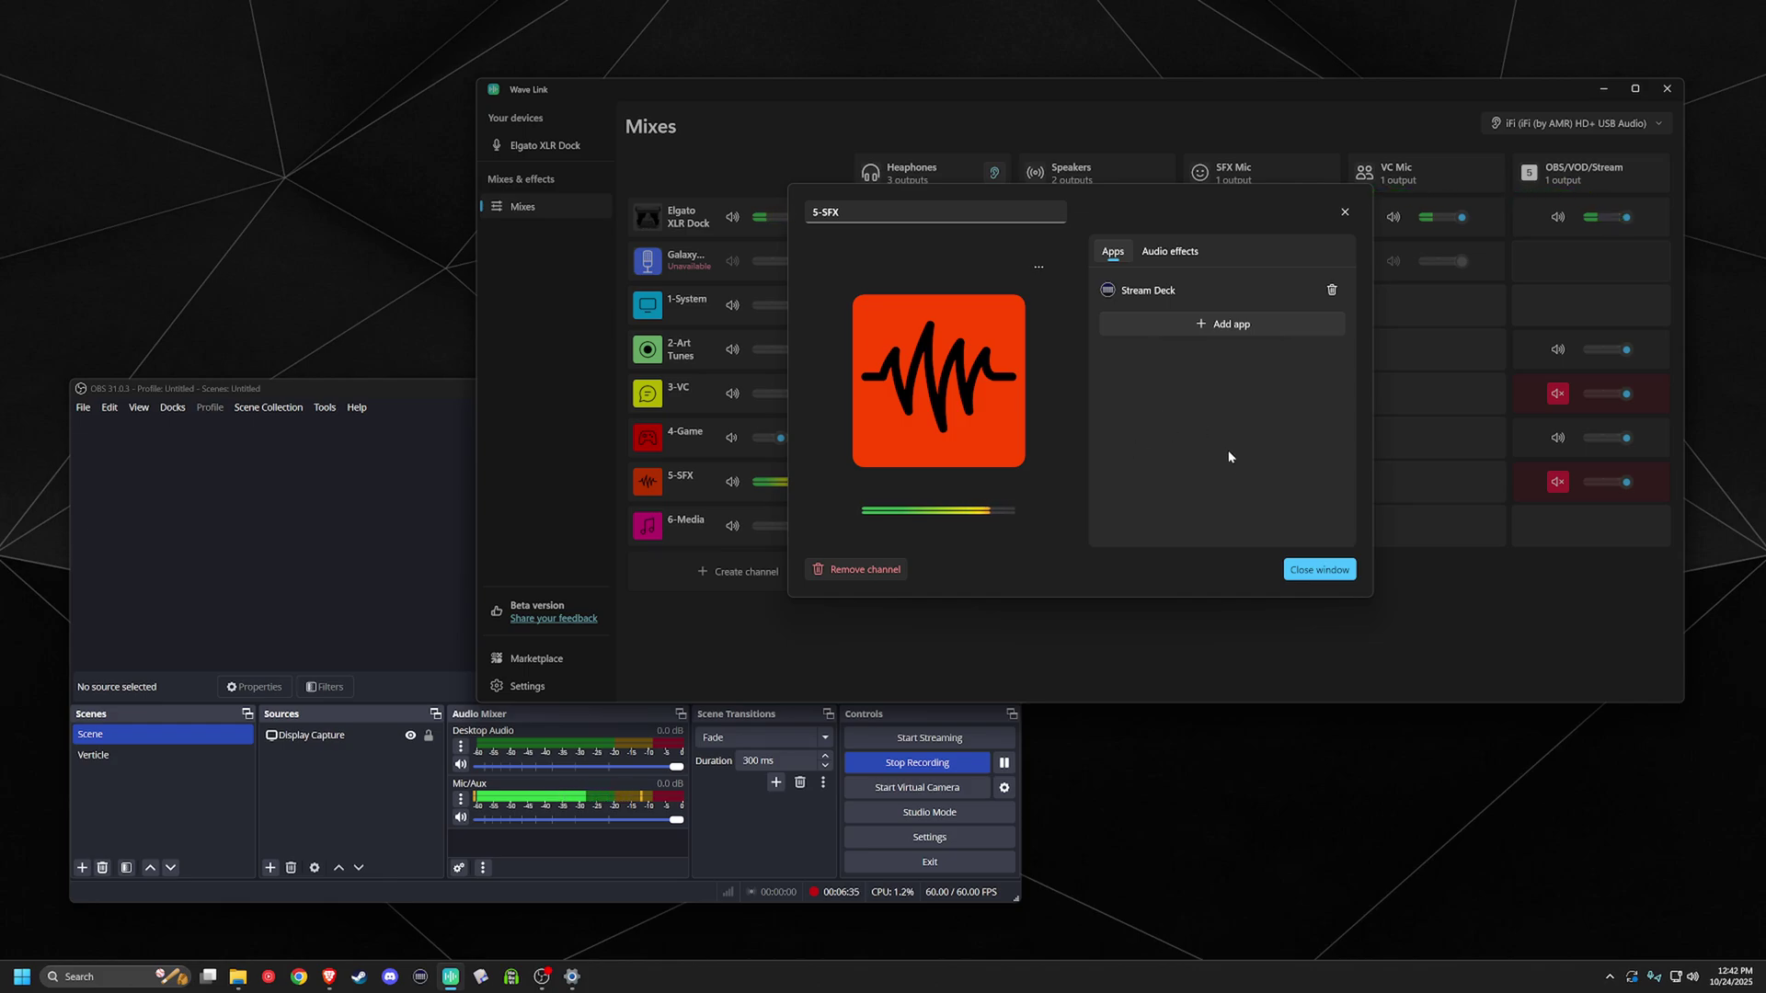
left_click(1323, 575)
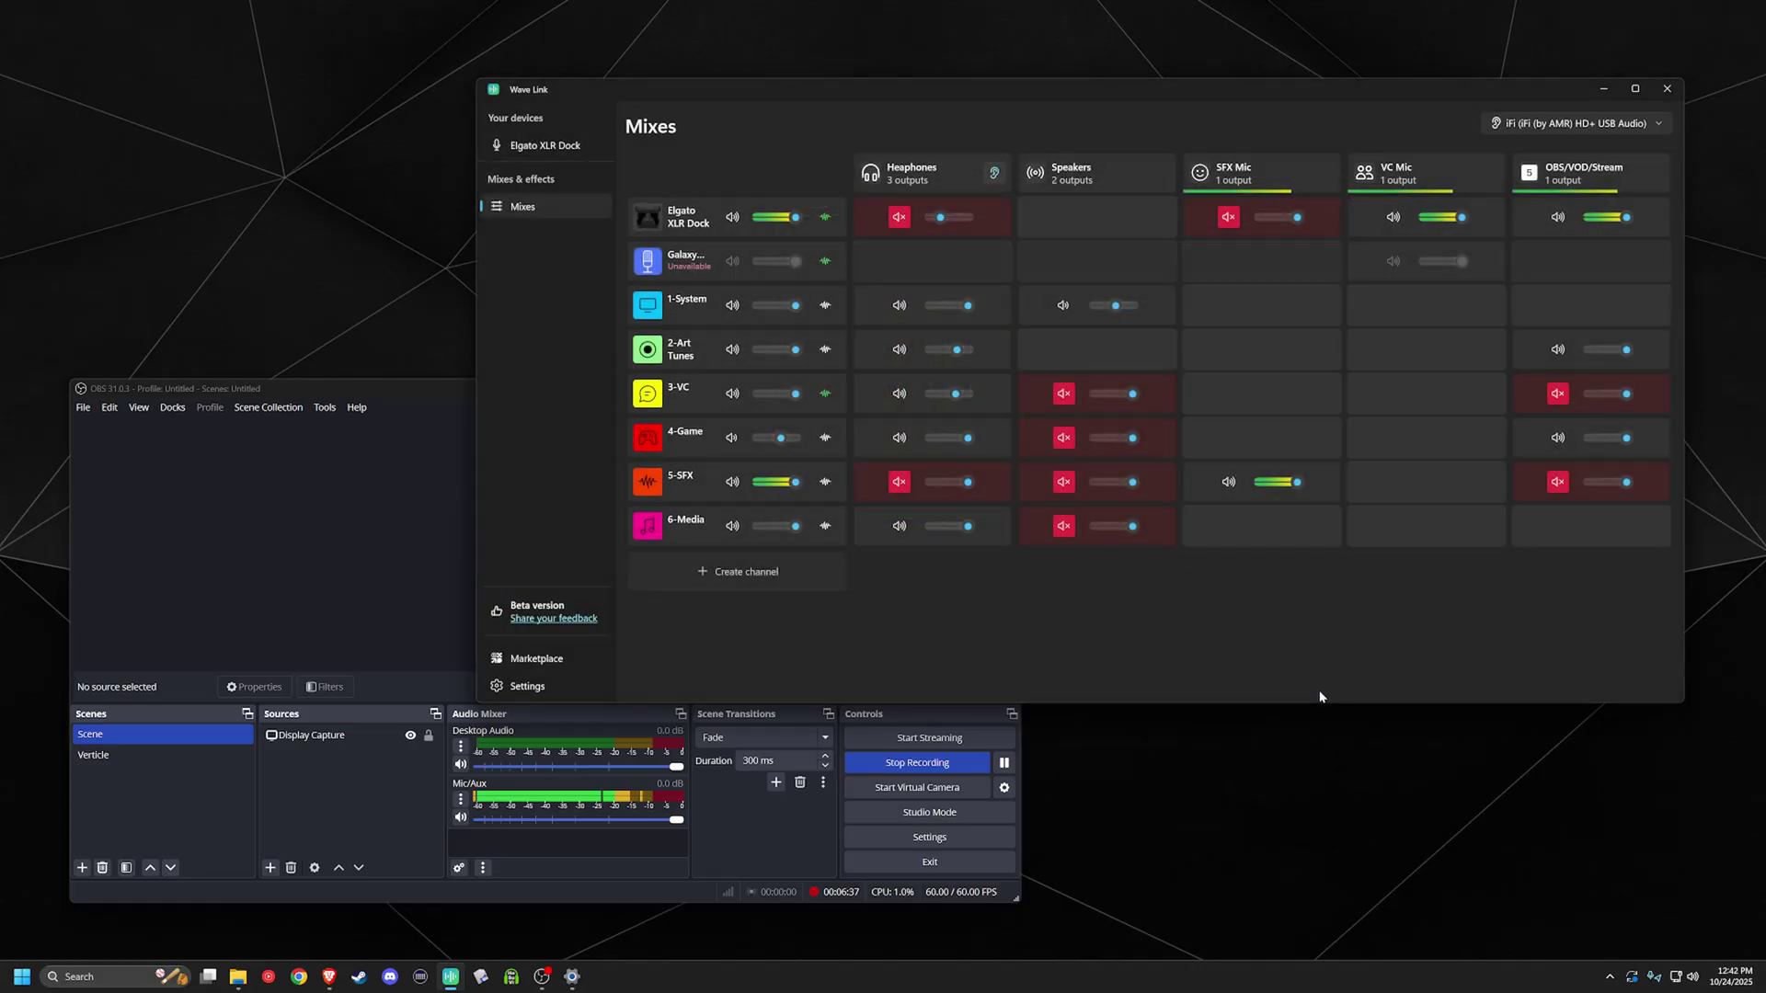